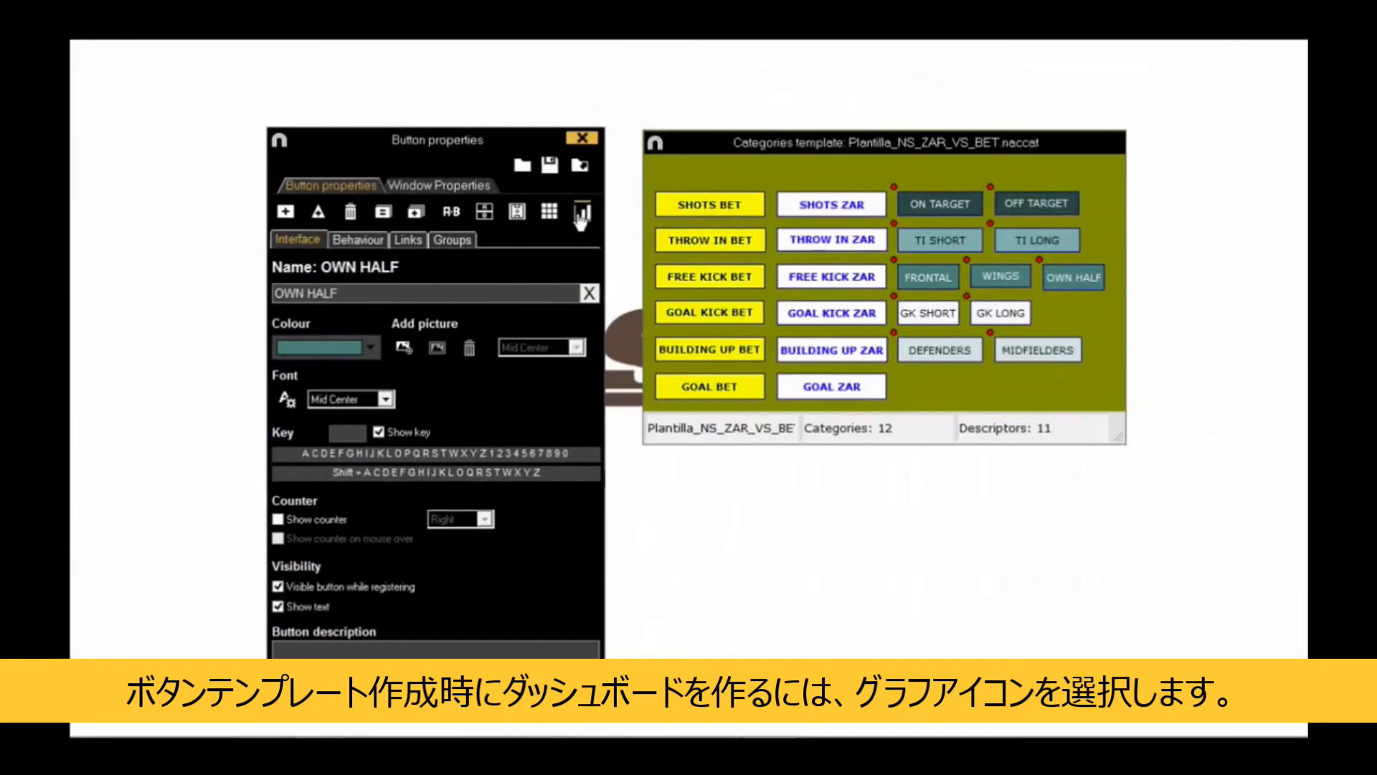
Create a new dashboard and name it Tutorial, keeping its grey background.
left_click(581, 213)
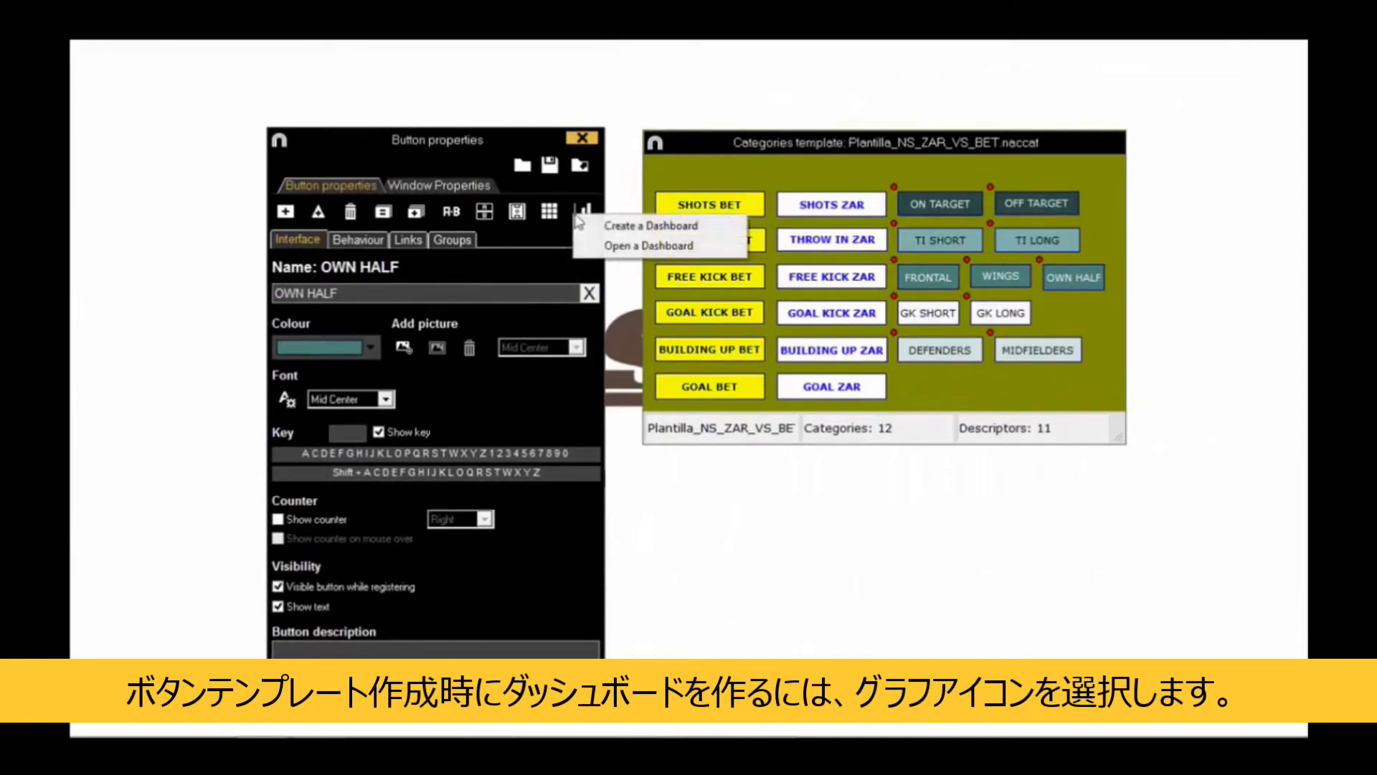
left_click(680, 228)
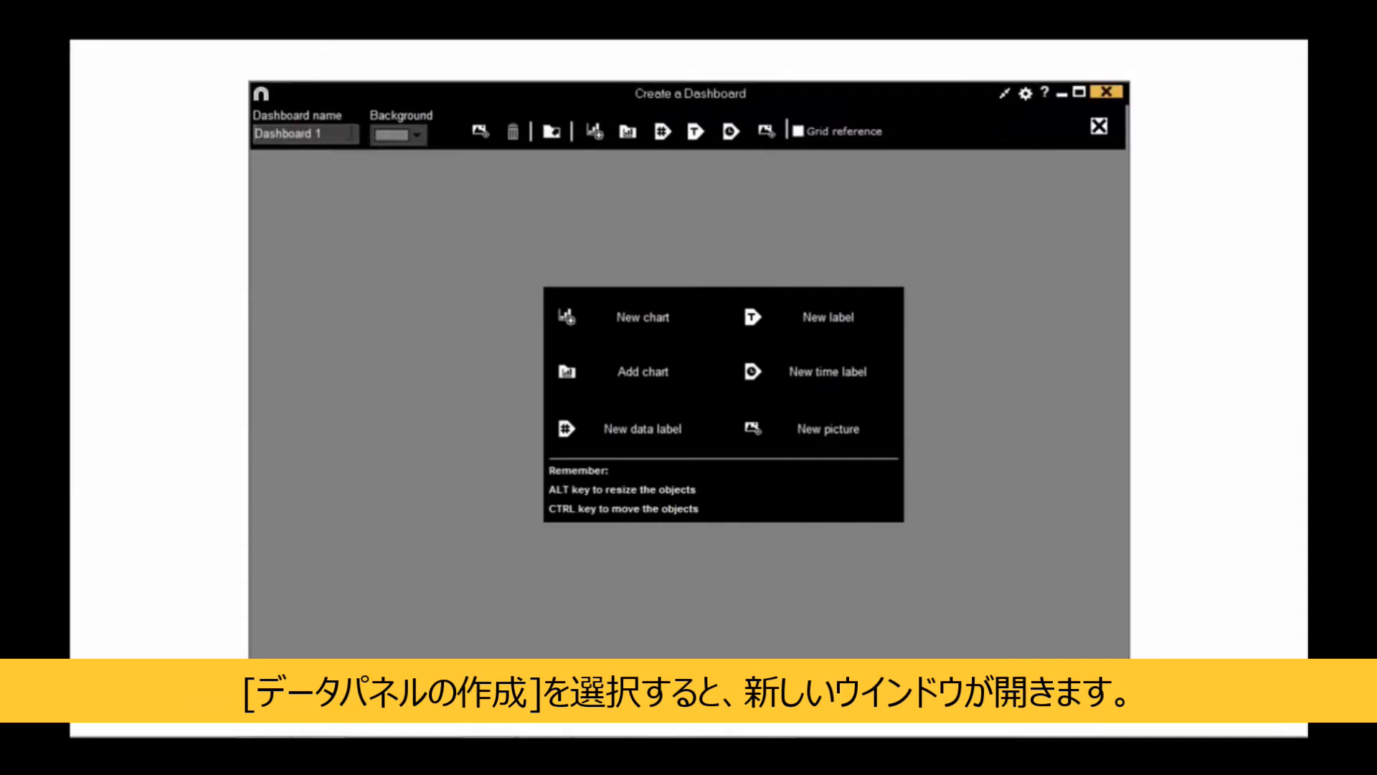
type("Tutorial")
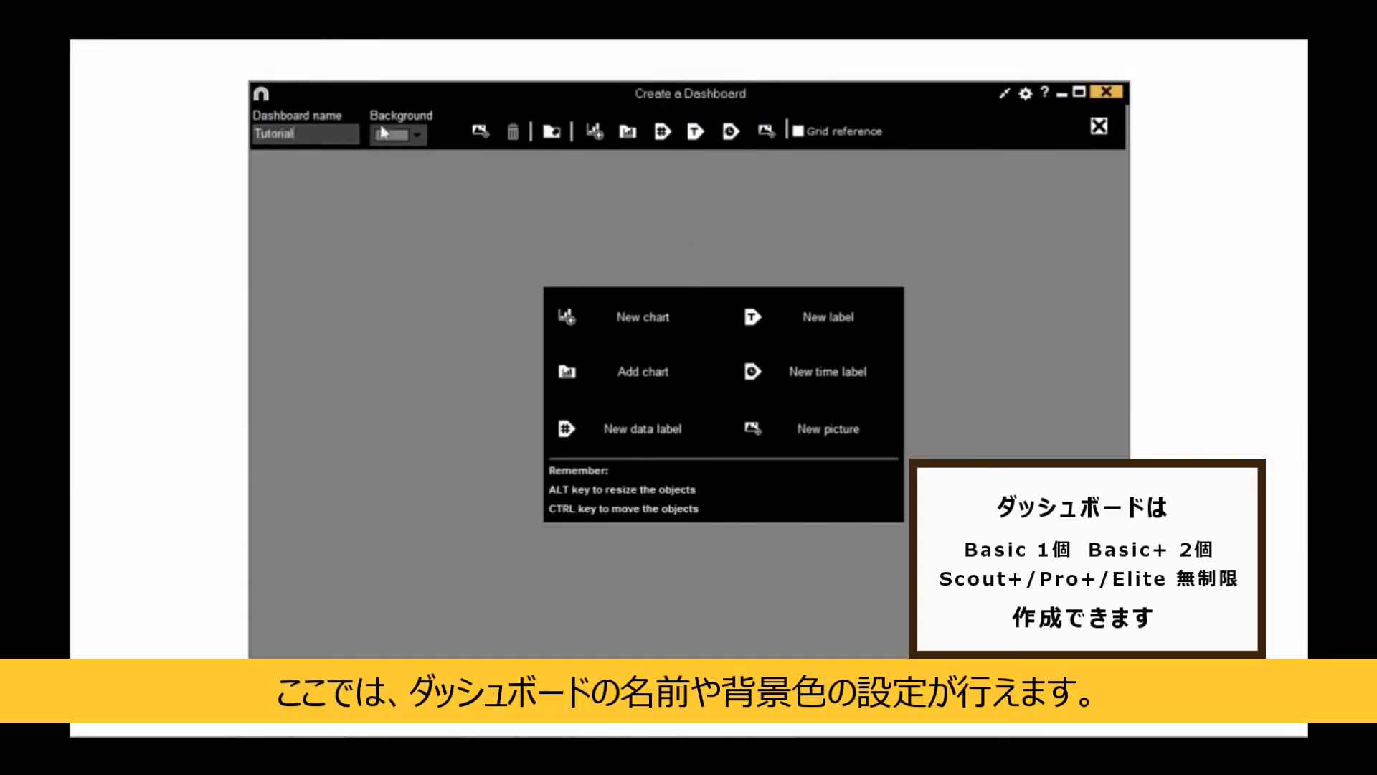
left_click(419, 134)
left_click(419, 134)
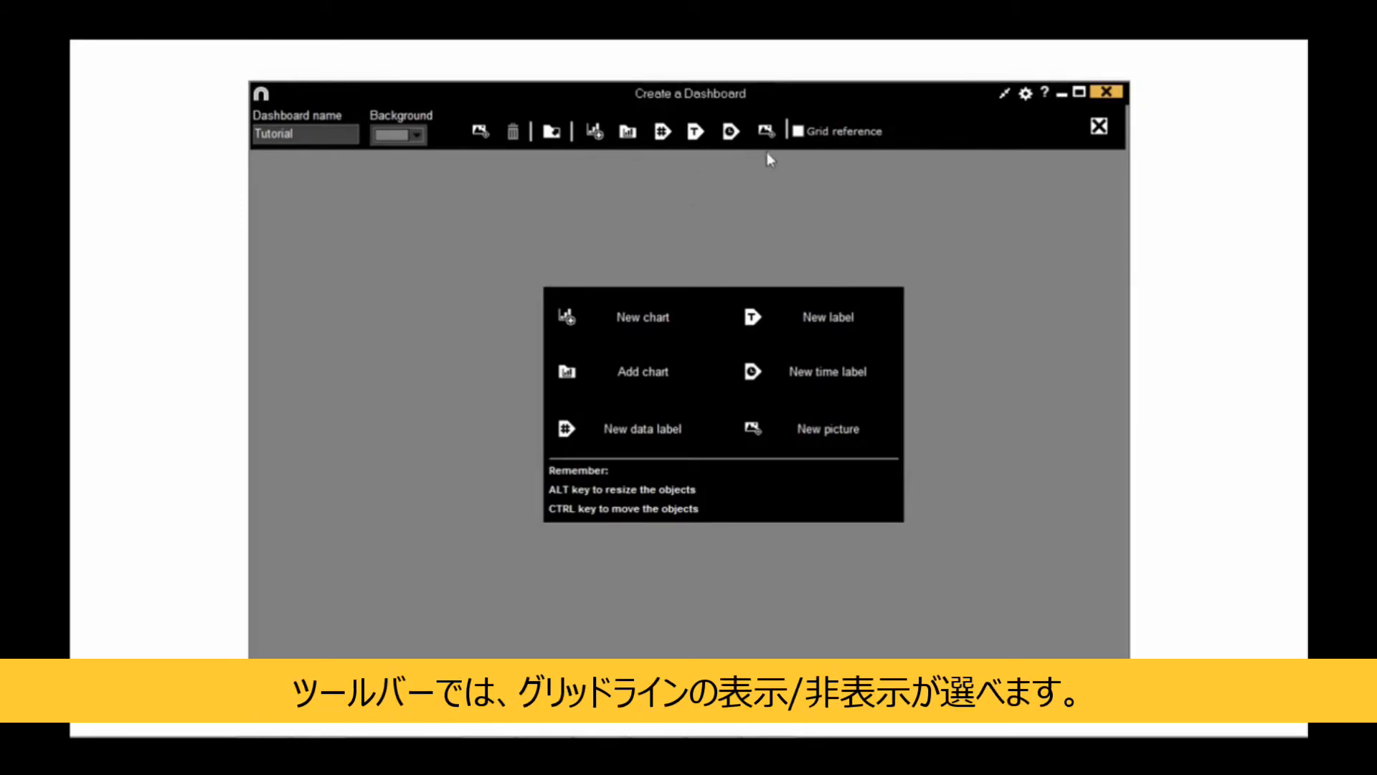
Turn the grid reference on and off again, and hide and restore the dashboard toolbar.
left_click(797, 132)
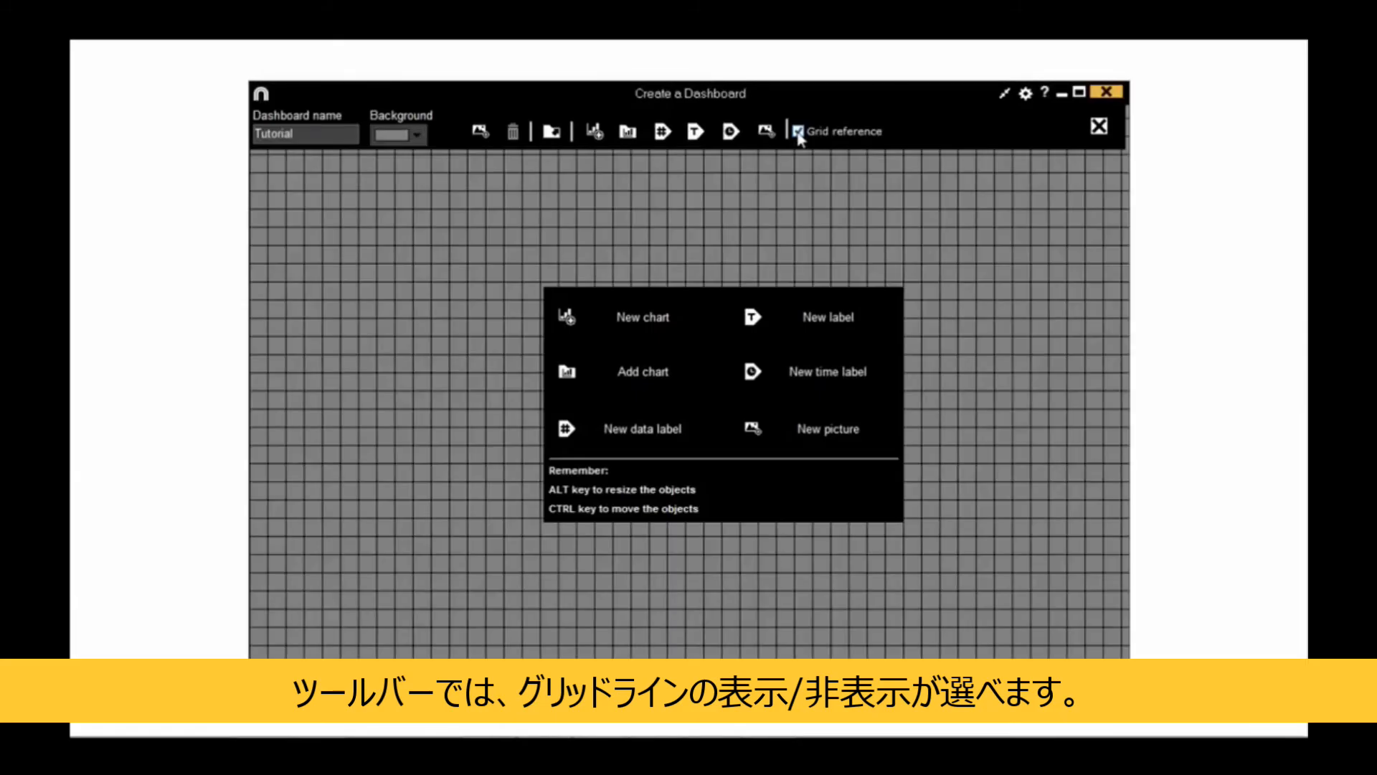
left_click(797, 132)
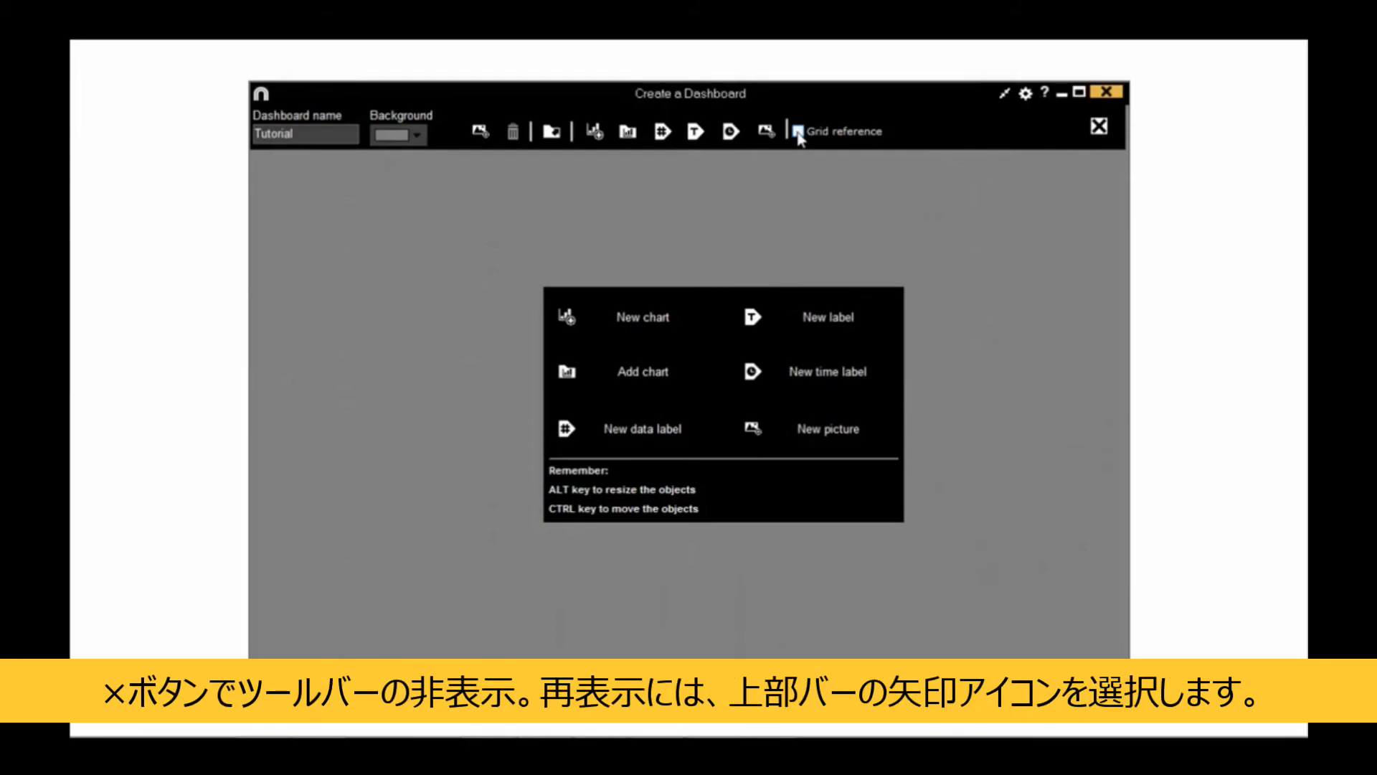
left_click(1099, 129)
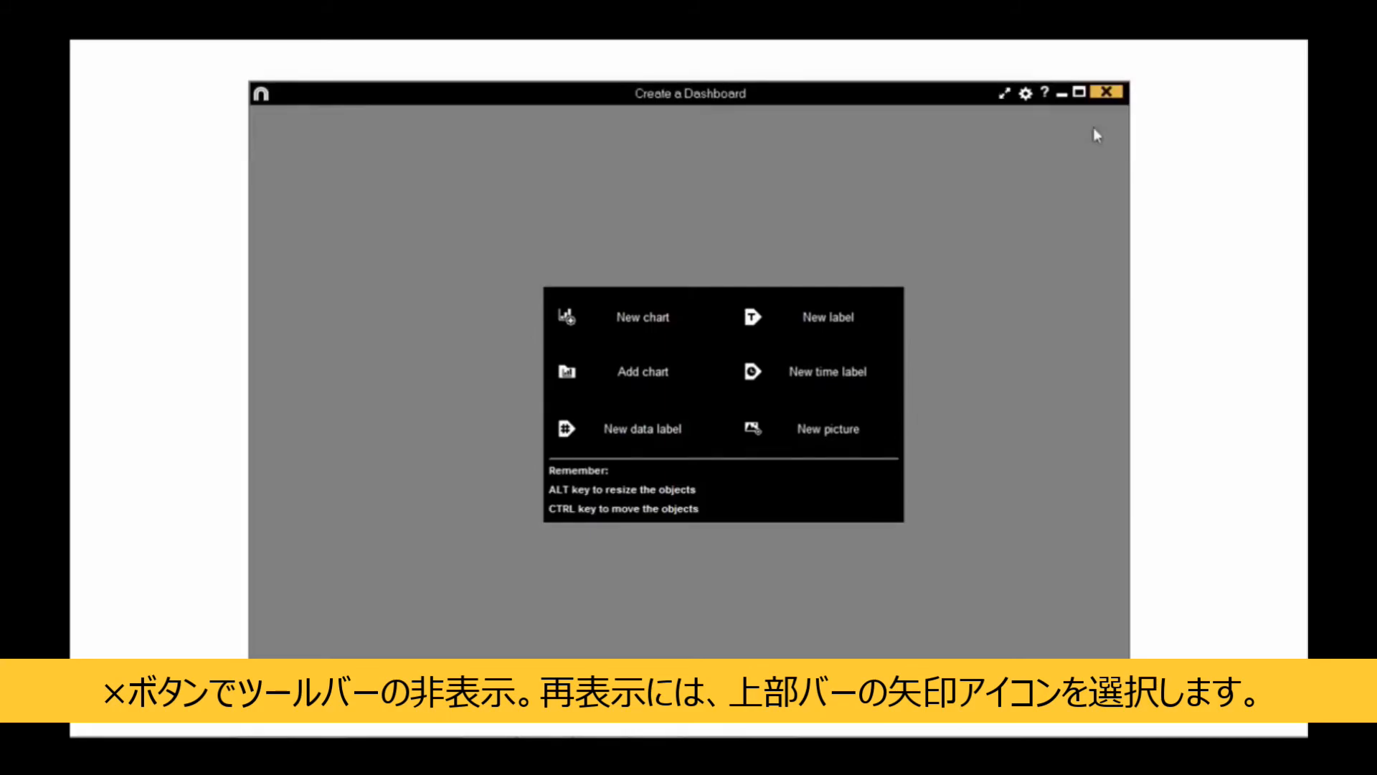
left_click(1004, 95)
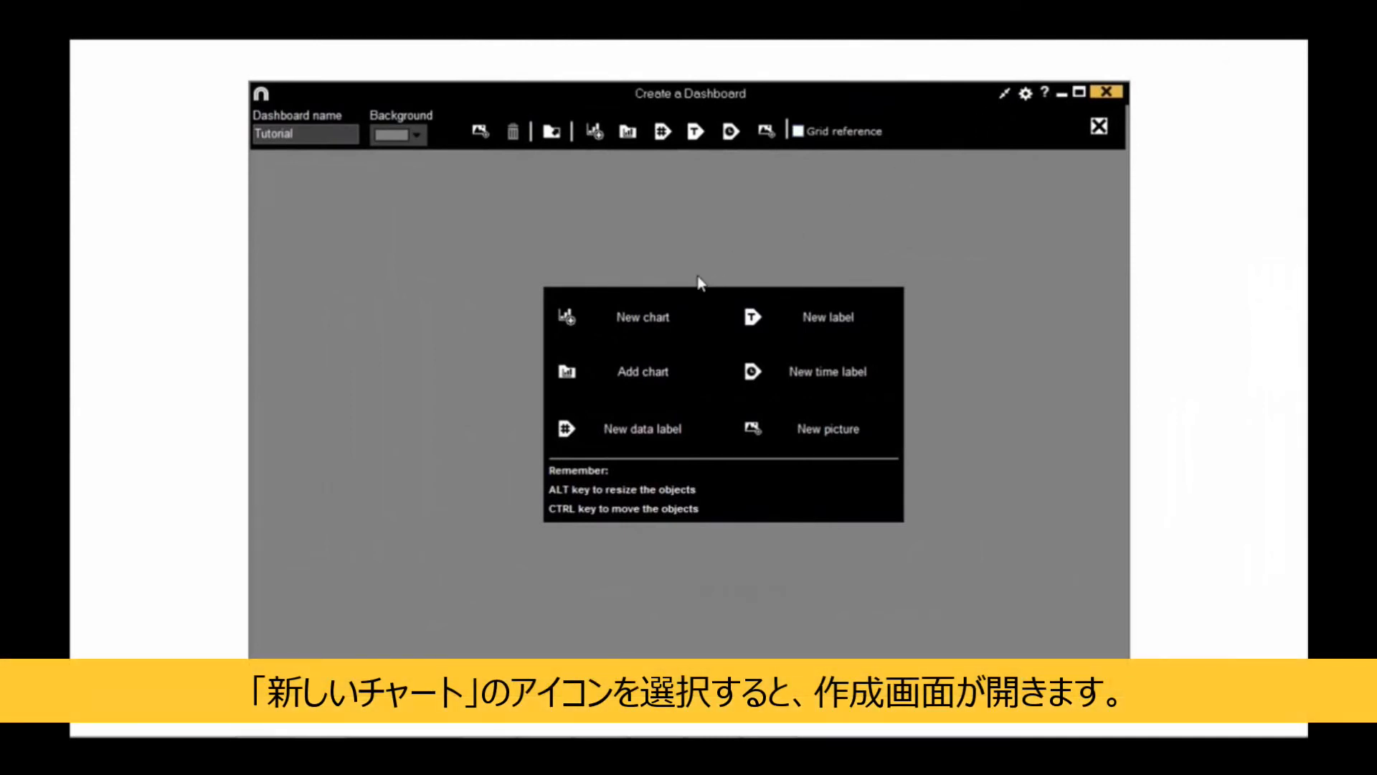
Create a bar chart of the BUILDING UP ZAR and BUILDING UP BET categories and name it Building Up.
left_click(630, 321)
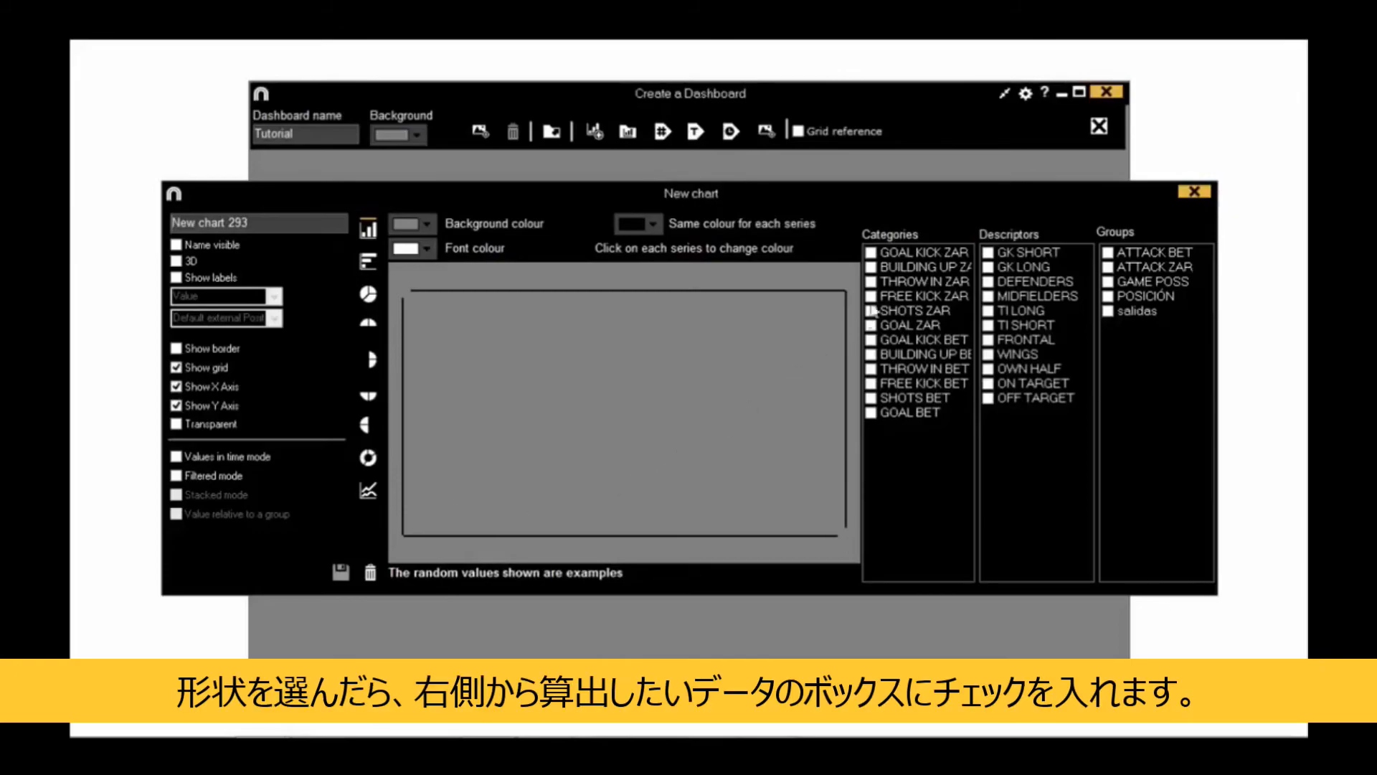
left_click(871, 267)
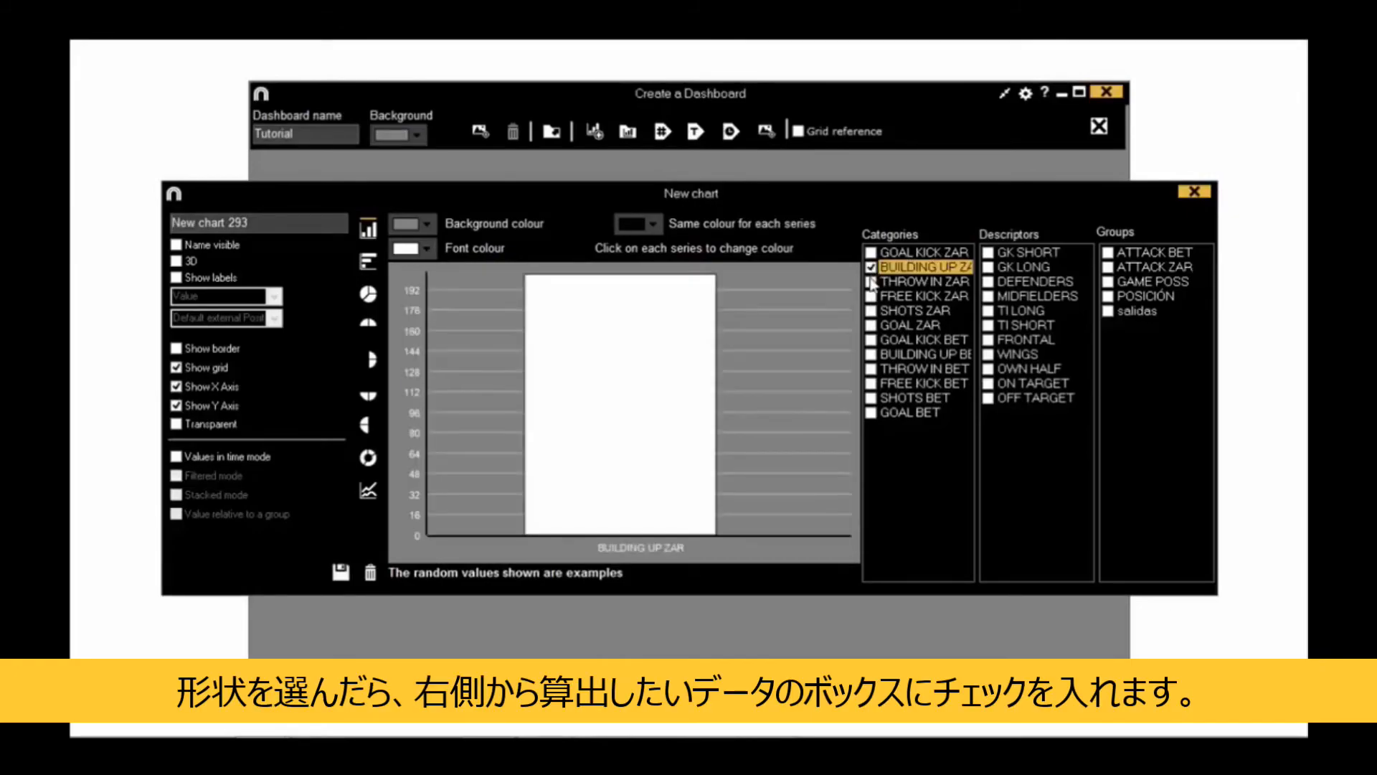
left_click(870, 354)
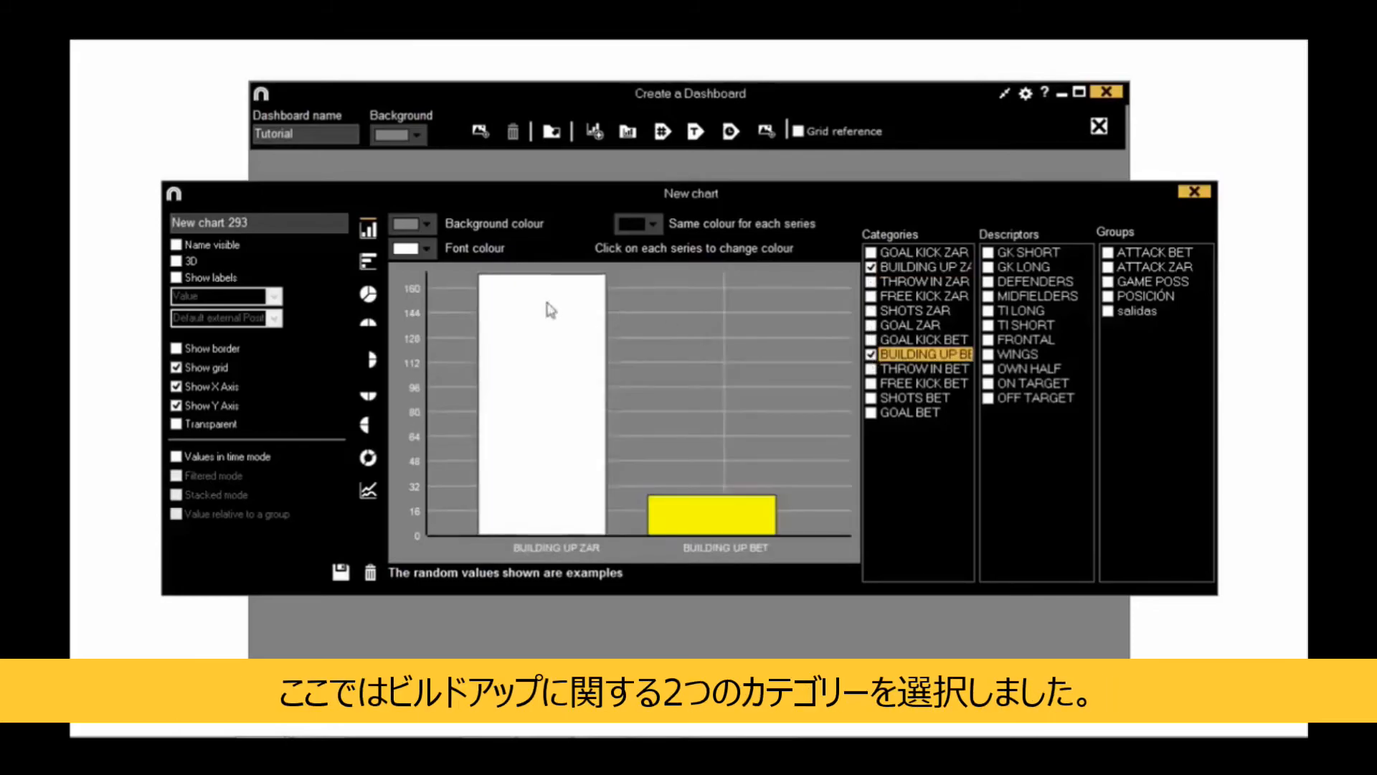
left_click_drag(261, 224, 141, 223)
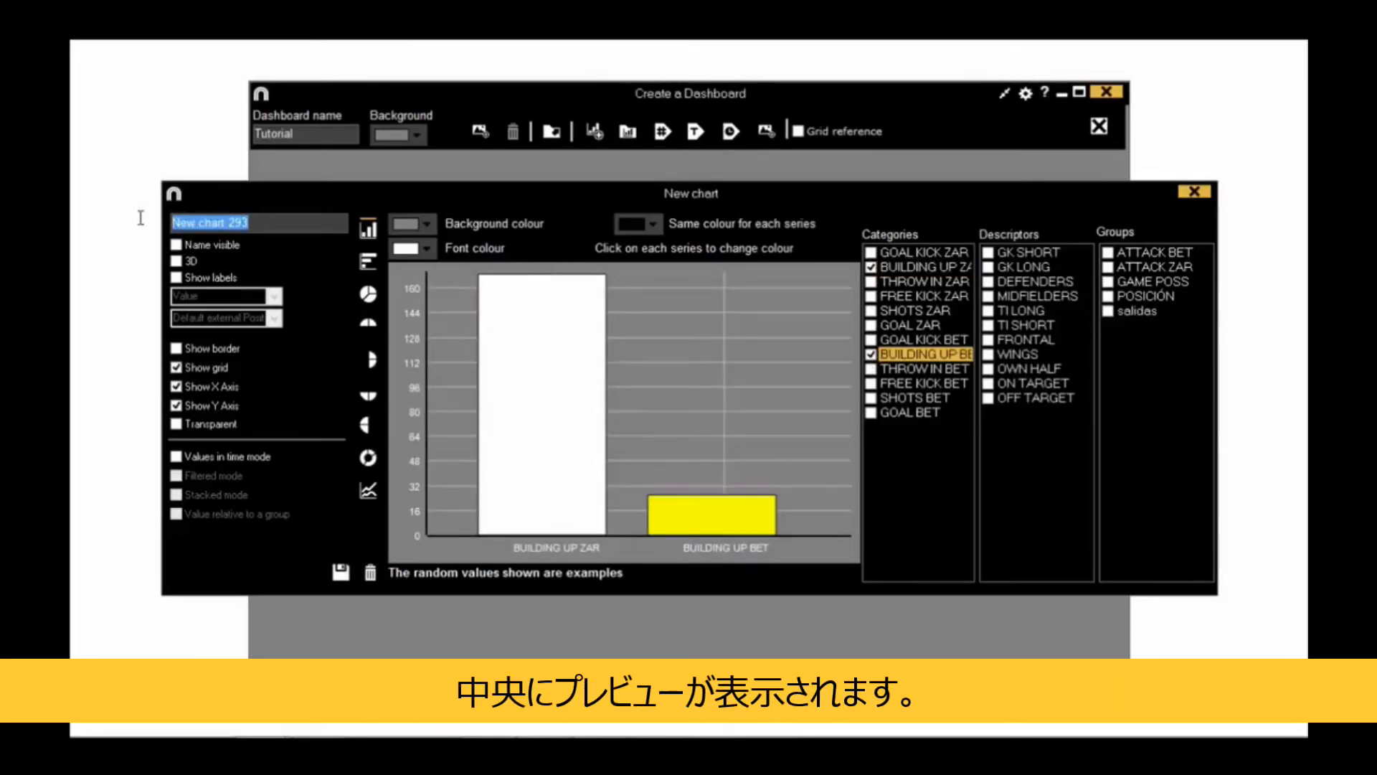
type("Buildi")
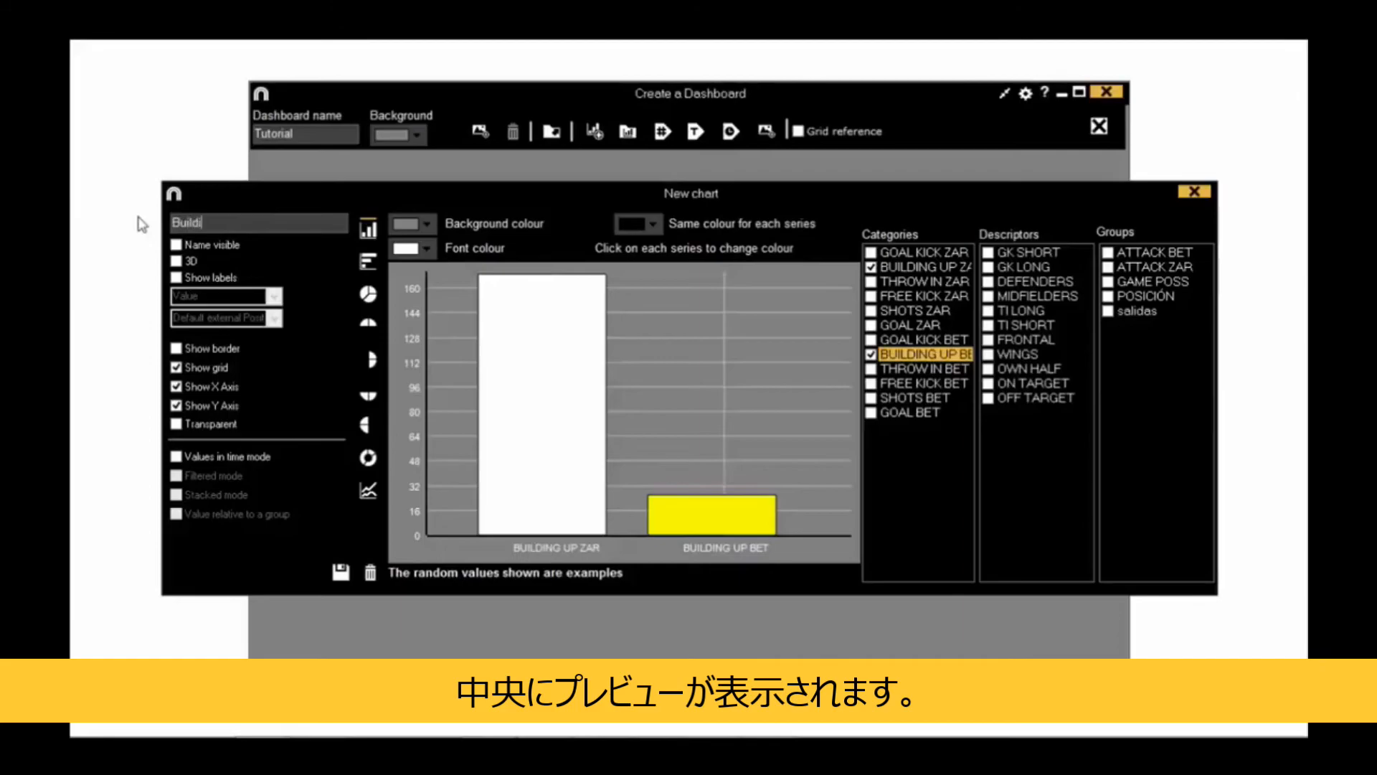
type("ng Up")
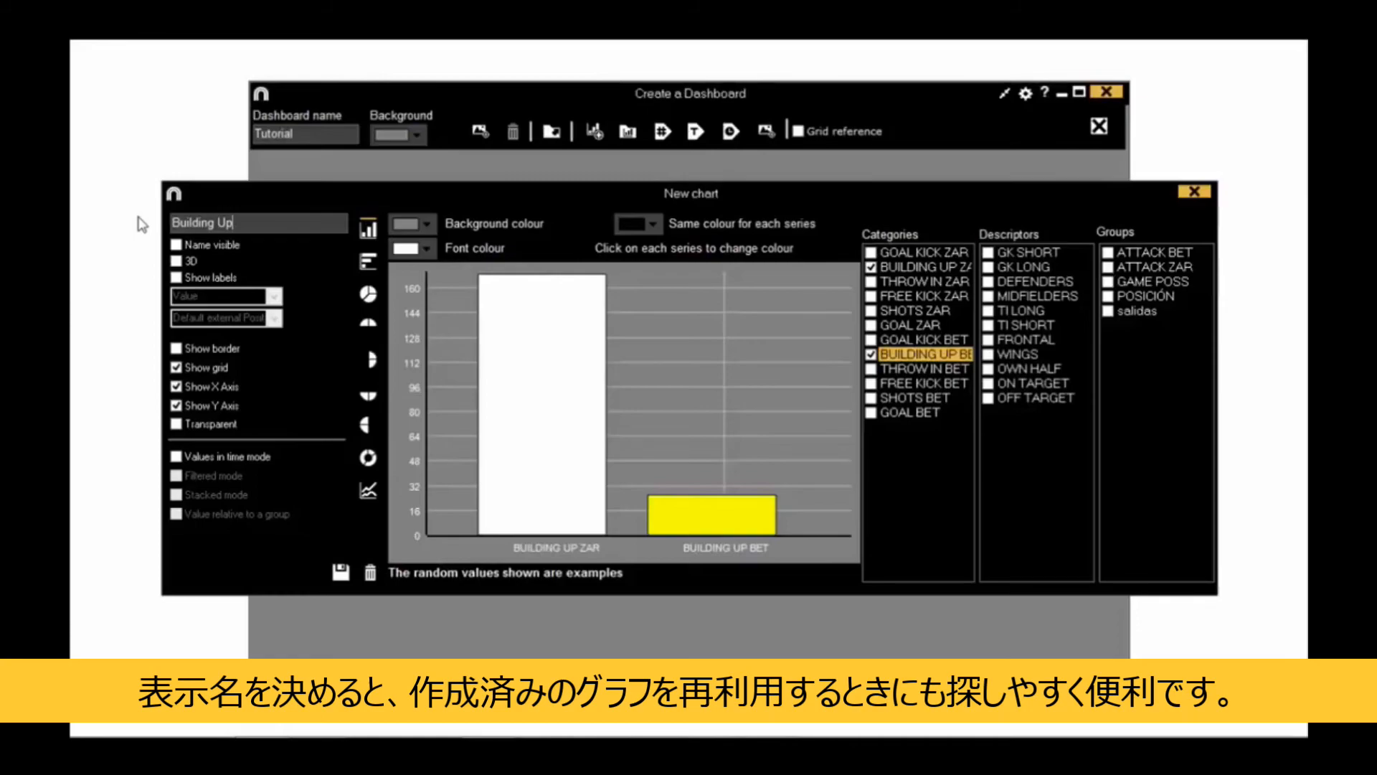
Colour the BUILDING UP ZAR bar blue and the BUILDING UP BET bar black.
left_click(590, 338)
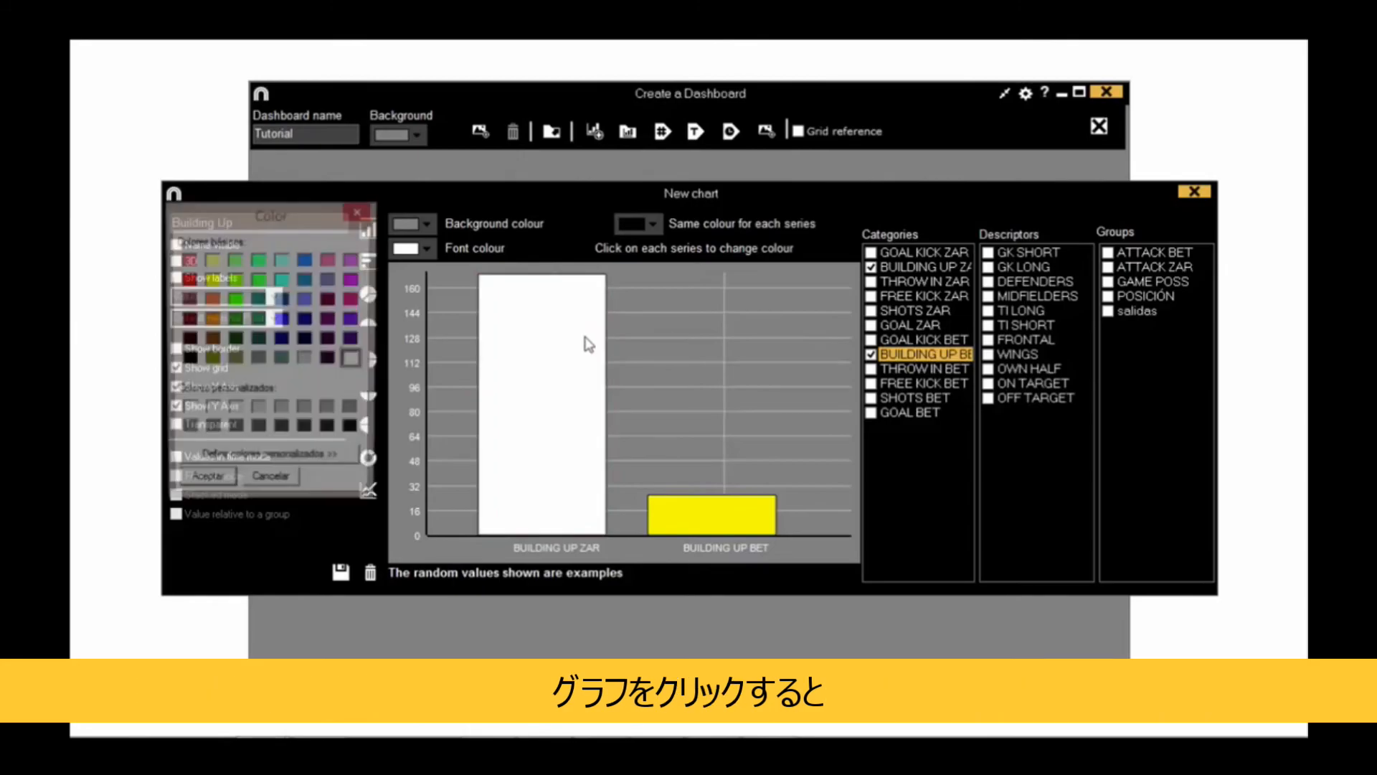
left_click(282, 319)
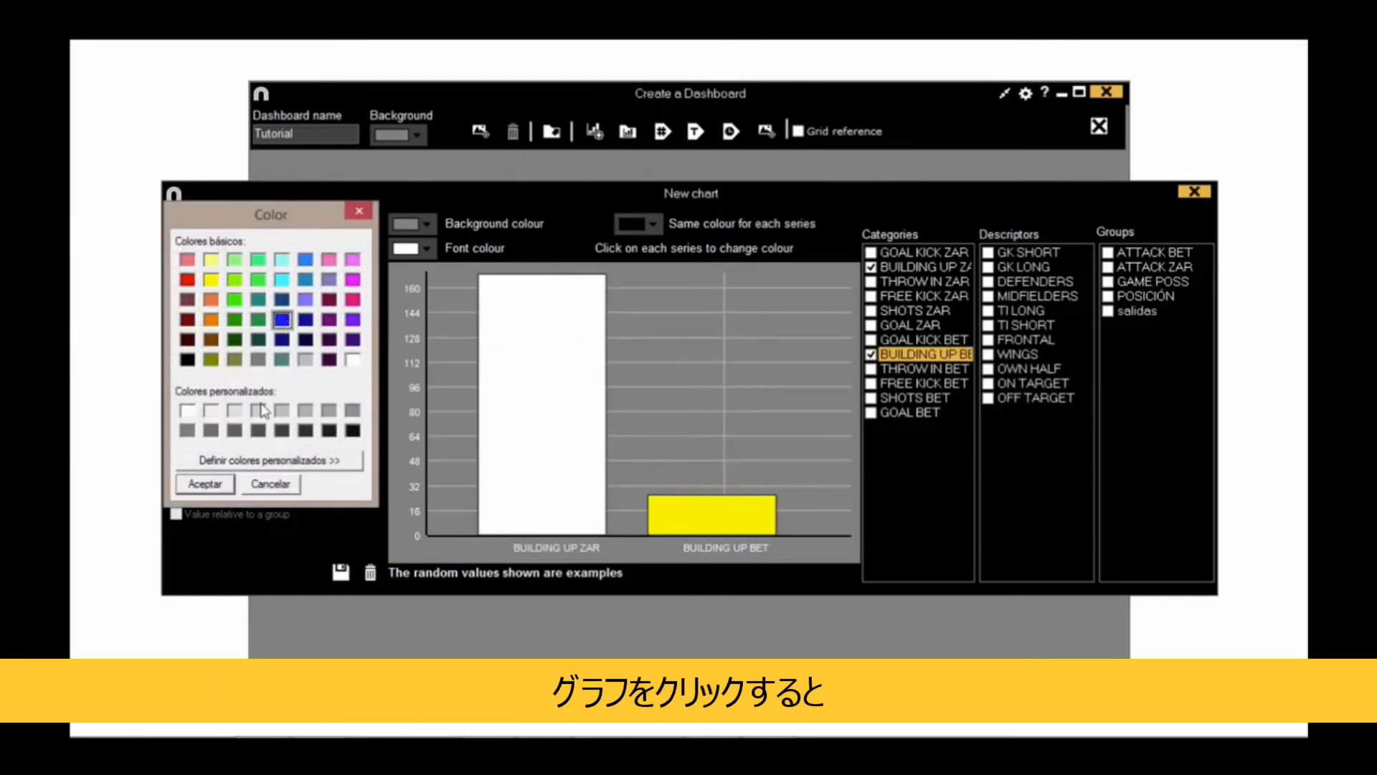
left_click(205, 483)
left_click(712, 527)
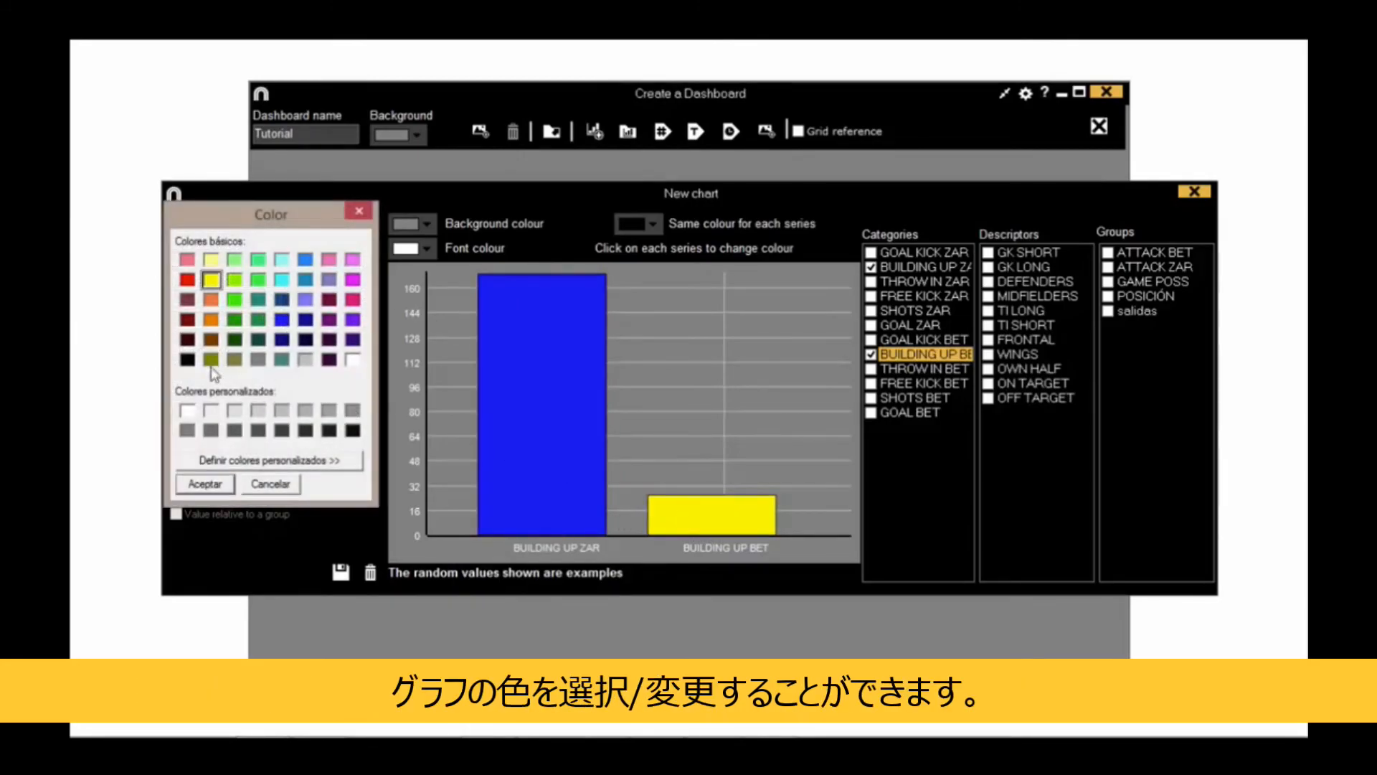
left_click(188, 360)
left_click(225, 485)
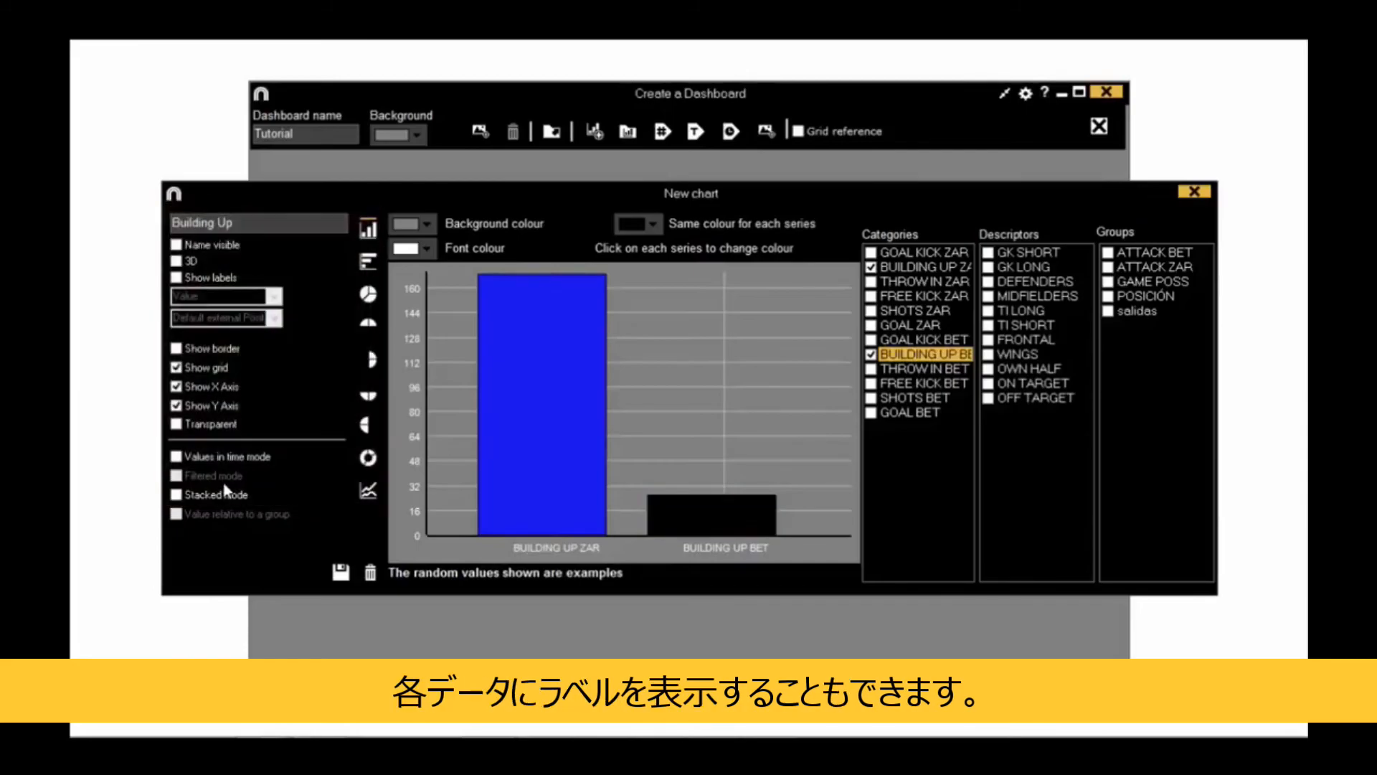
Show labels on the chart bars with Value as the content and Start as the position.
left_click(177, 279)
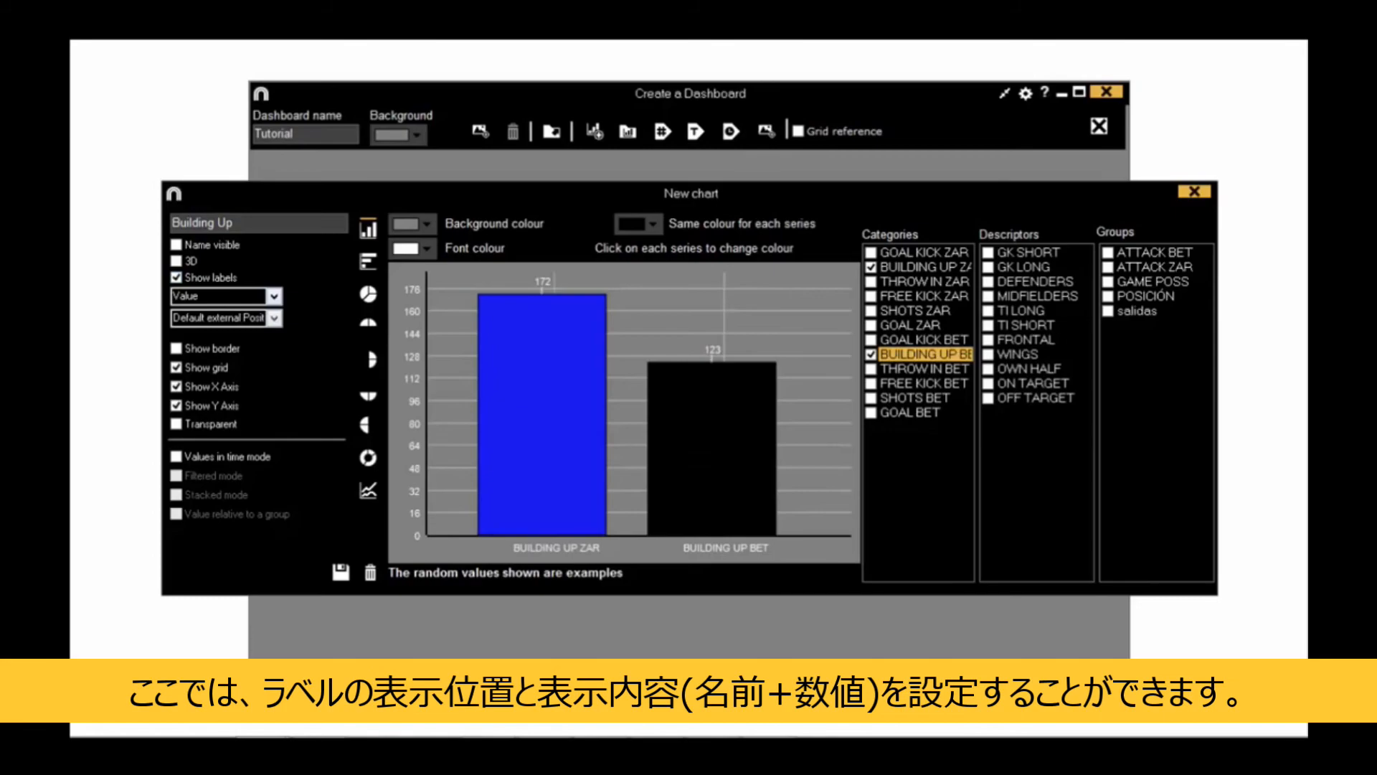
left_click(274, 297)
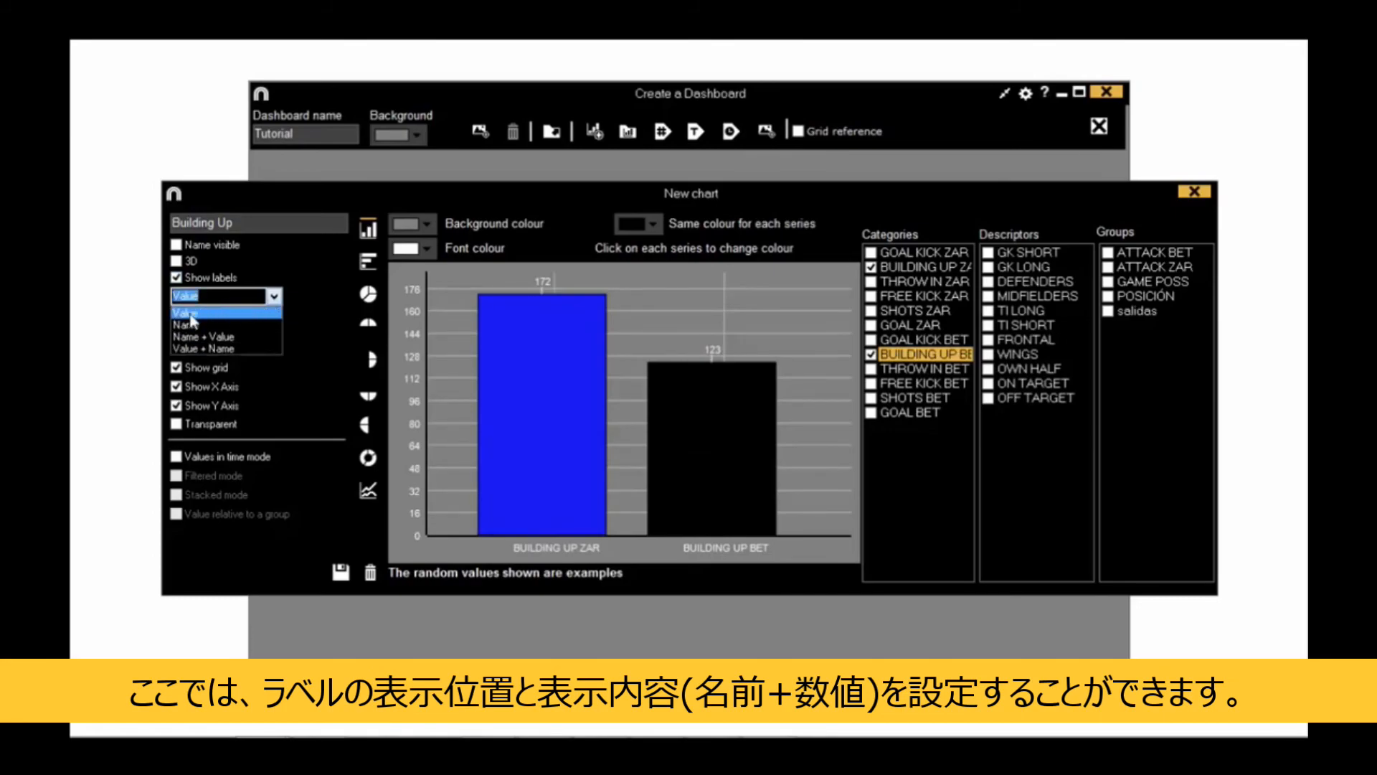
left_click(186, 314)
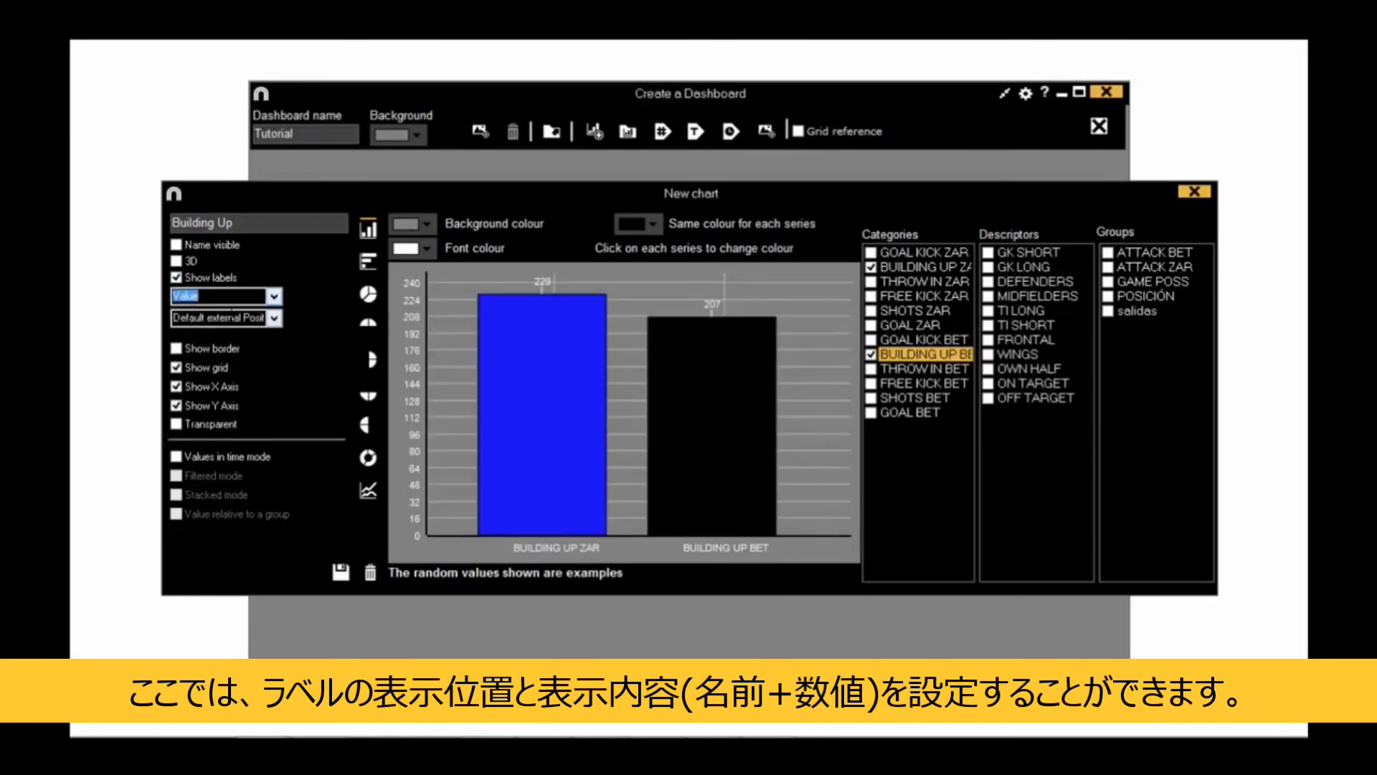
left_click(274, 318)
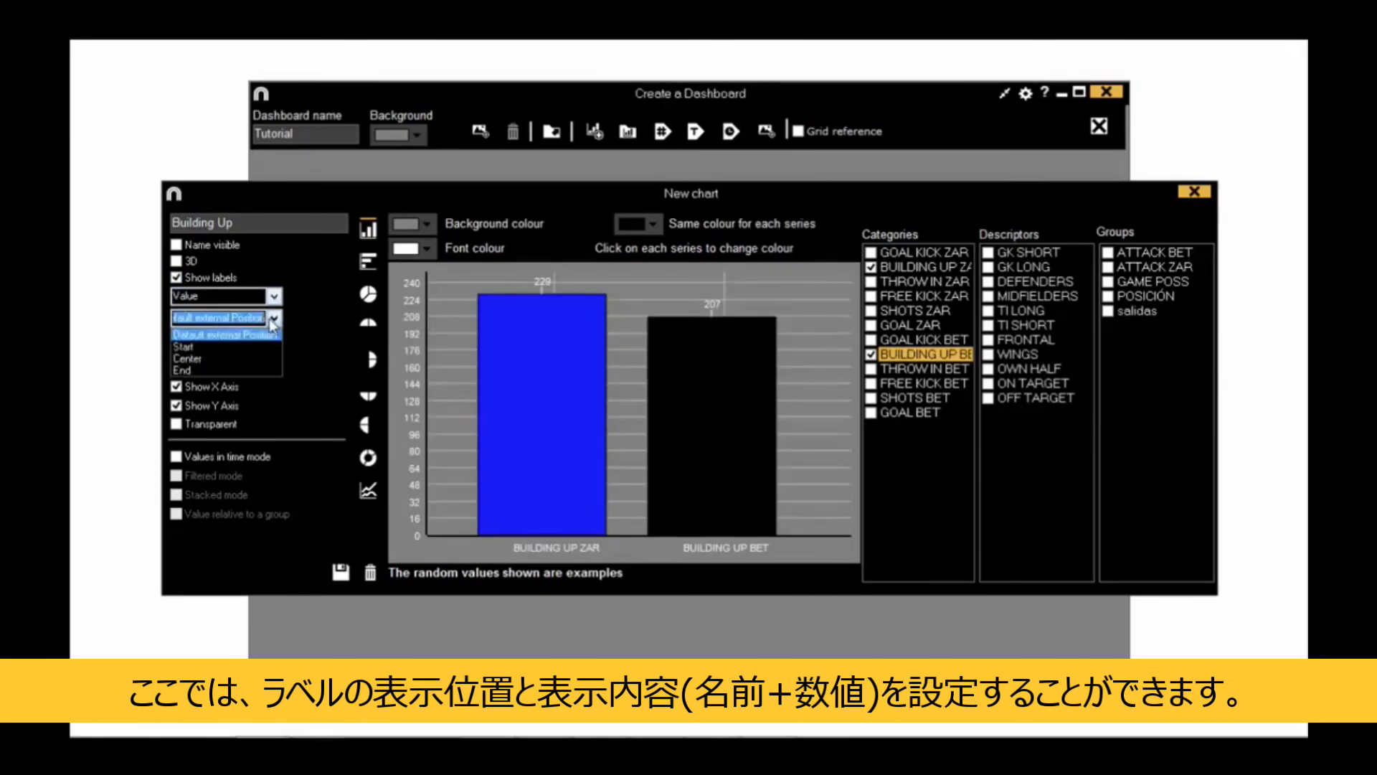
left_click(230, 346)
Make the chart transparent and save it to the dashboard.
left_click(177, 425)
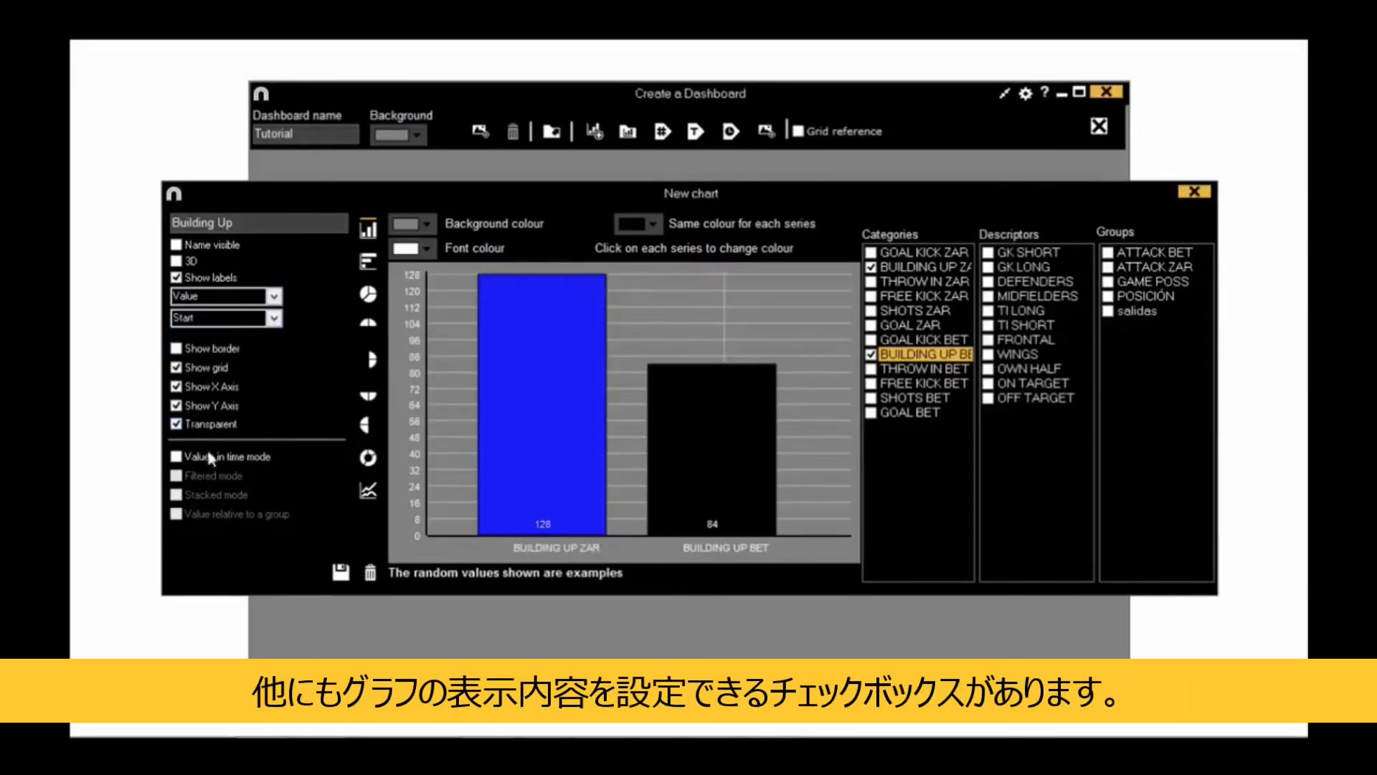
key("alt")
left_click(338, 570)
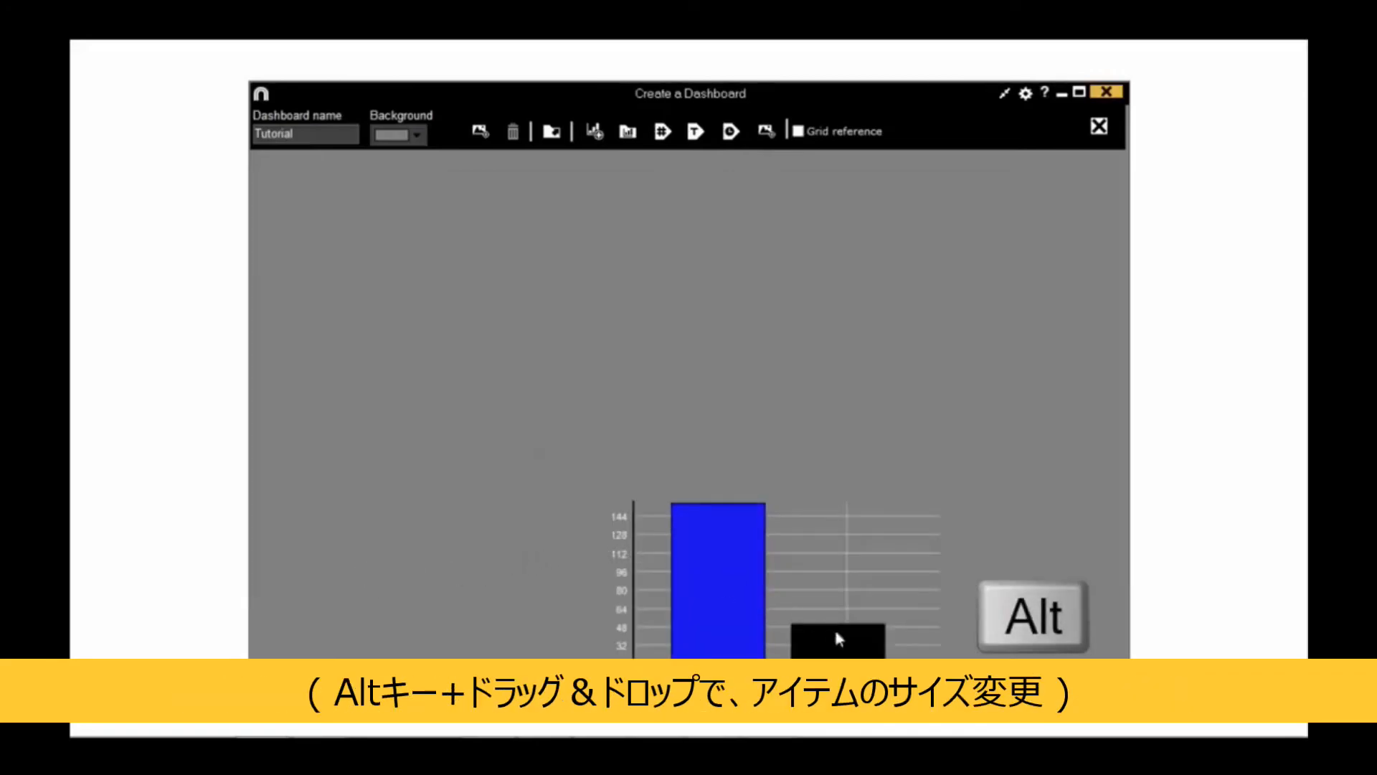
Shrink the Building Up chart and move it to the upper-left area of the dashboard canvas.
left_click_drag(830, 630, 785, 587)
key("ctrl")
left_click_drag(910, 663, 914, 598)
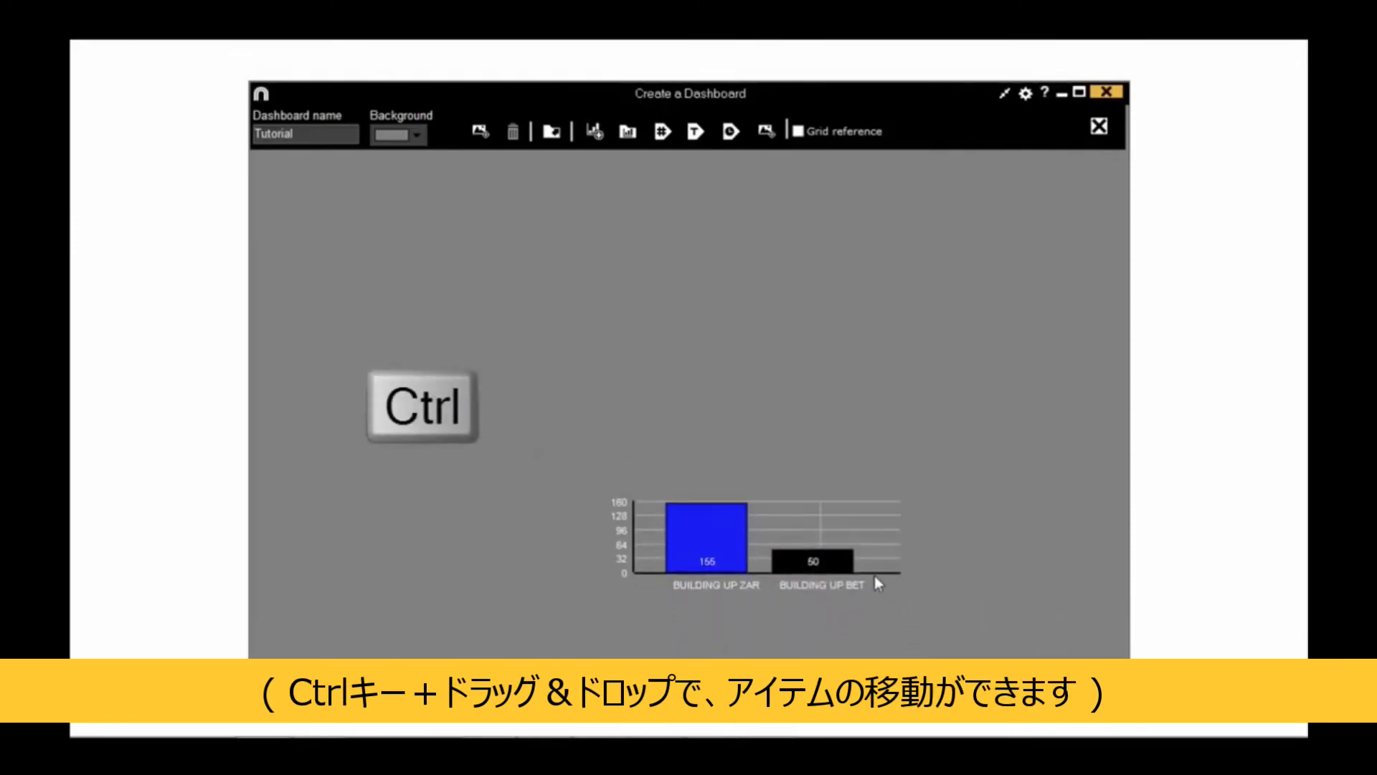
left_click_drag(874, 577, 505, 275)
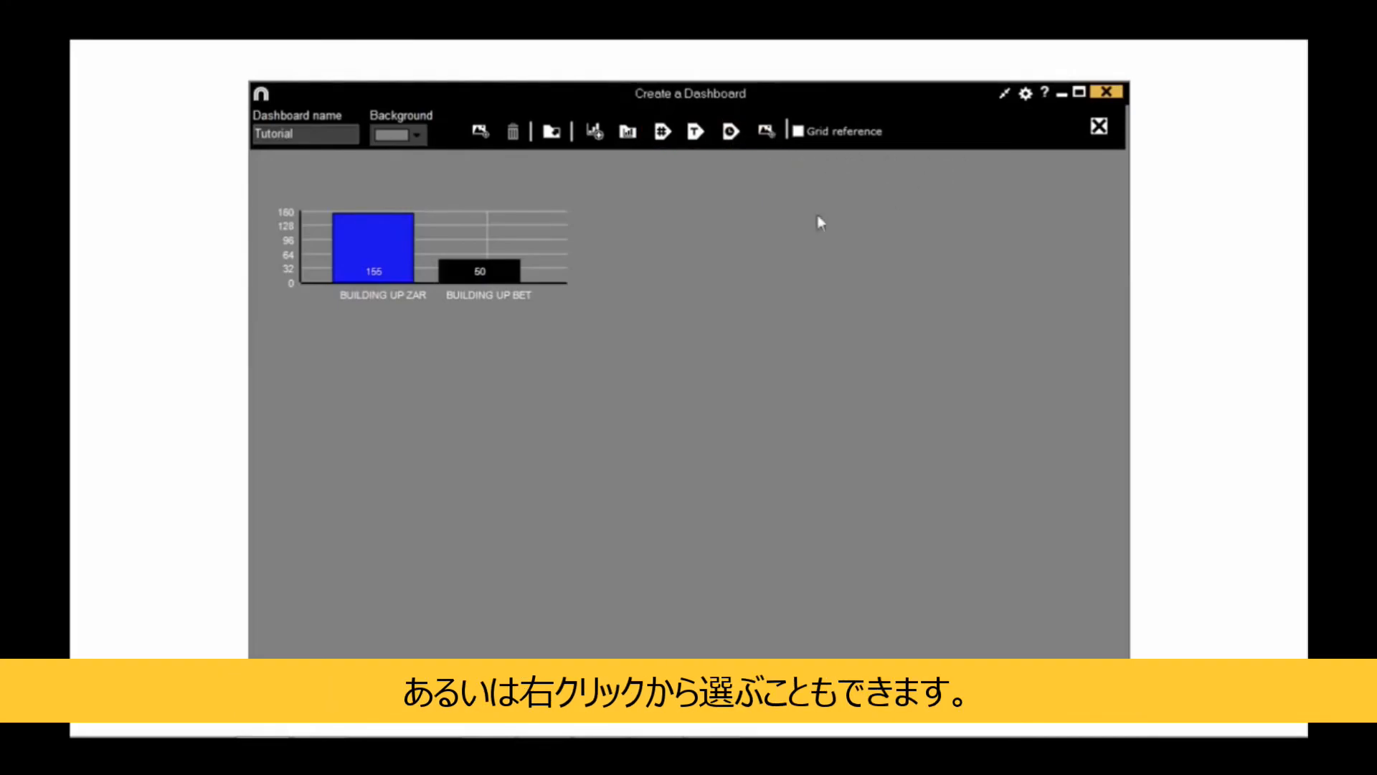
Add a new text label to the dashboard reading La Romareda Stadium.
right_click(796, 230)
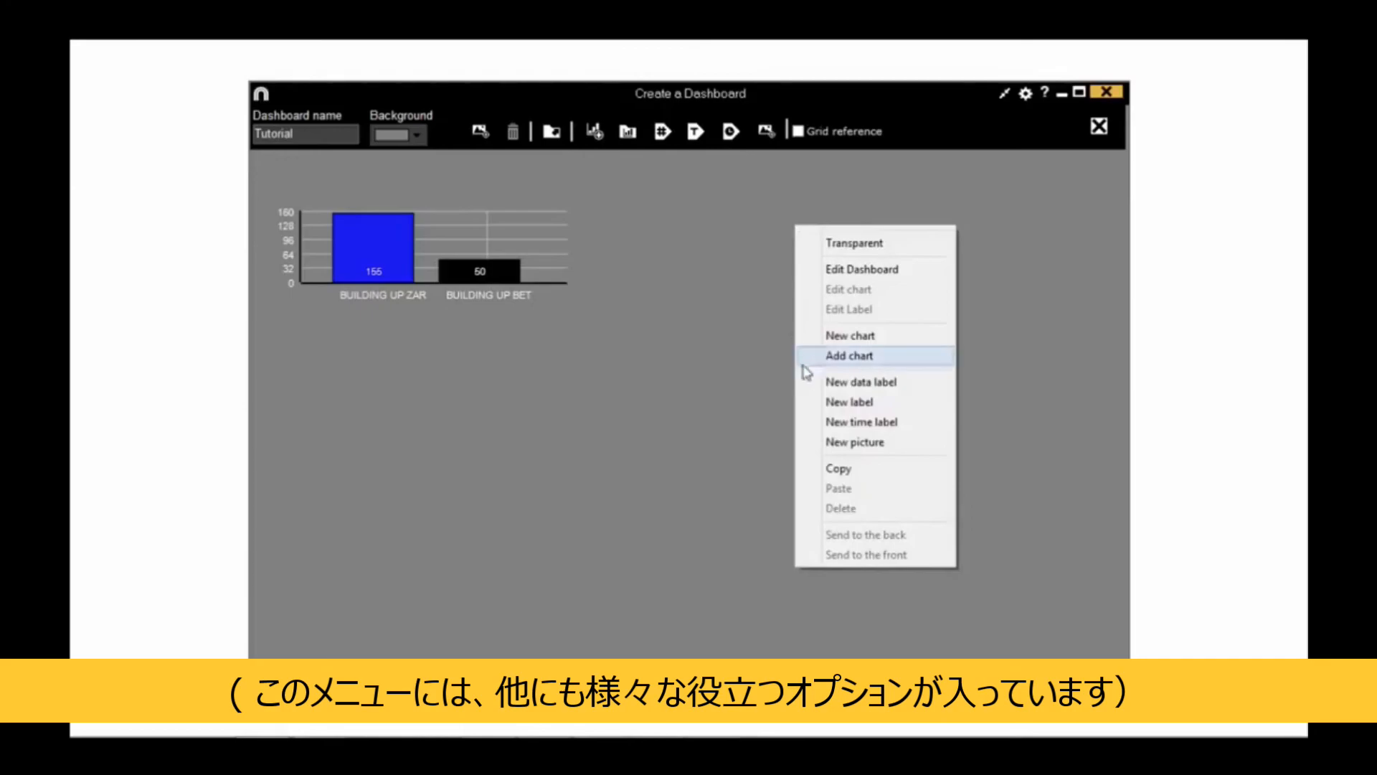
left_click(826, 403)
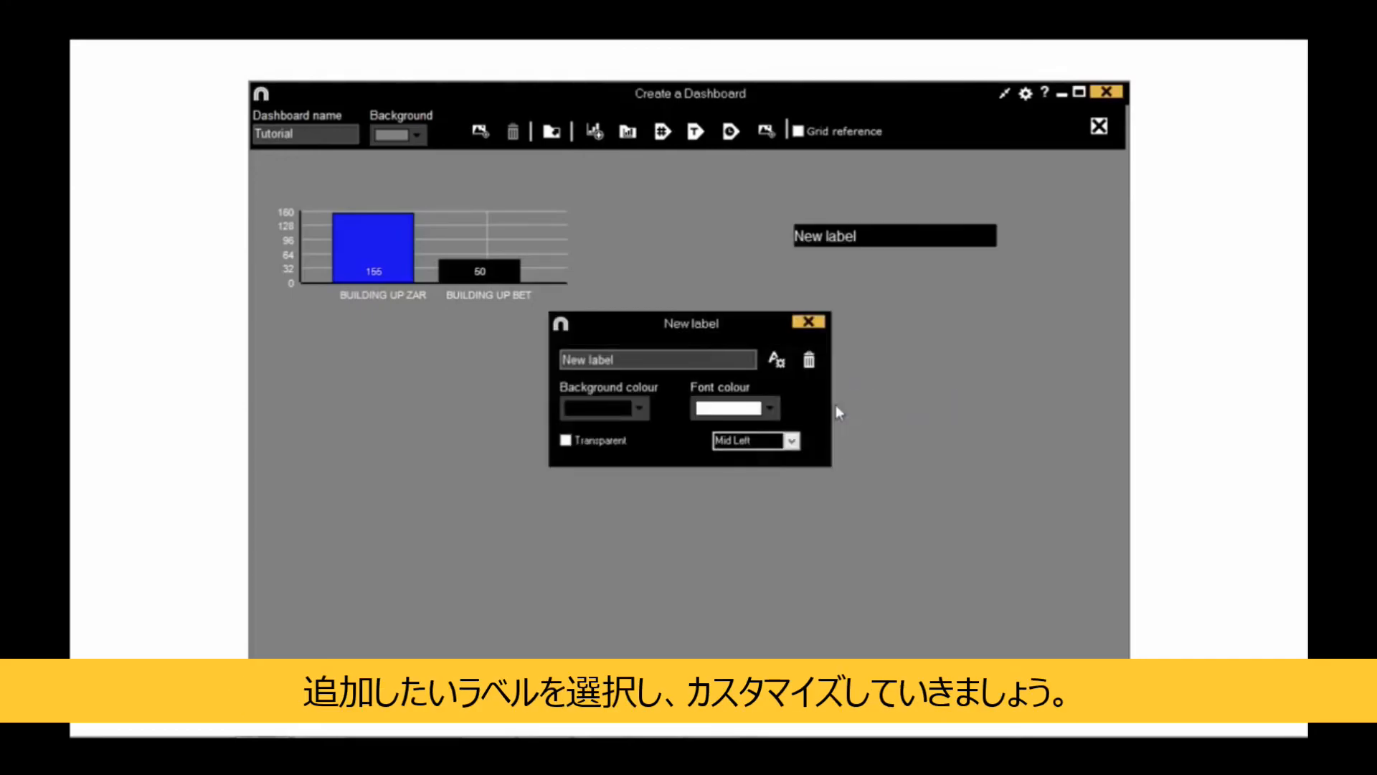
left_click_drag(614, 360, 543, 363)
key("BackSpace")
type("La R")
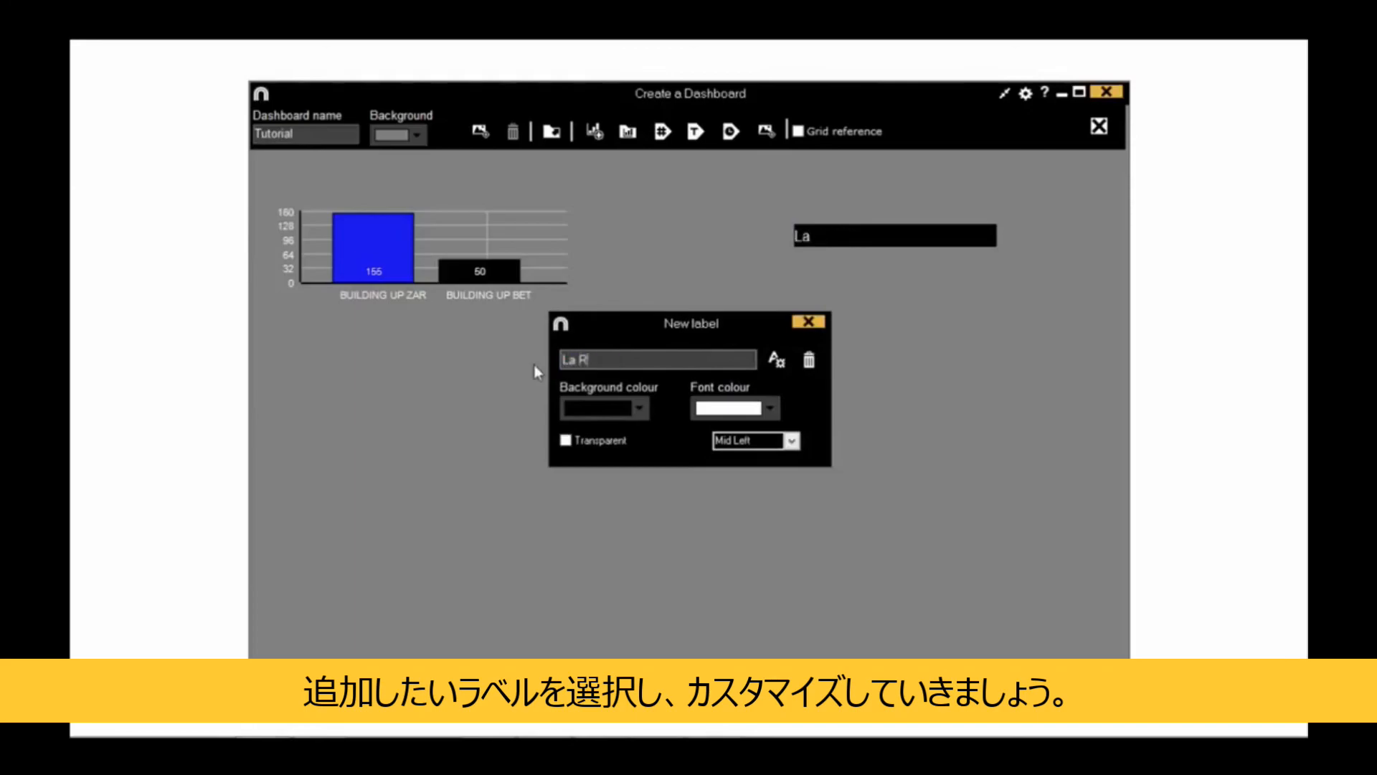
type("omareda ")
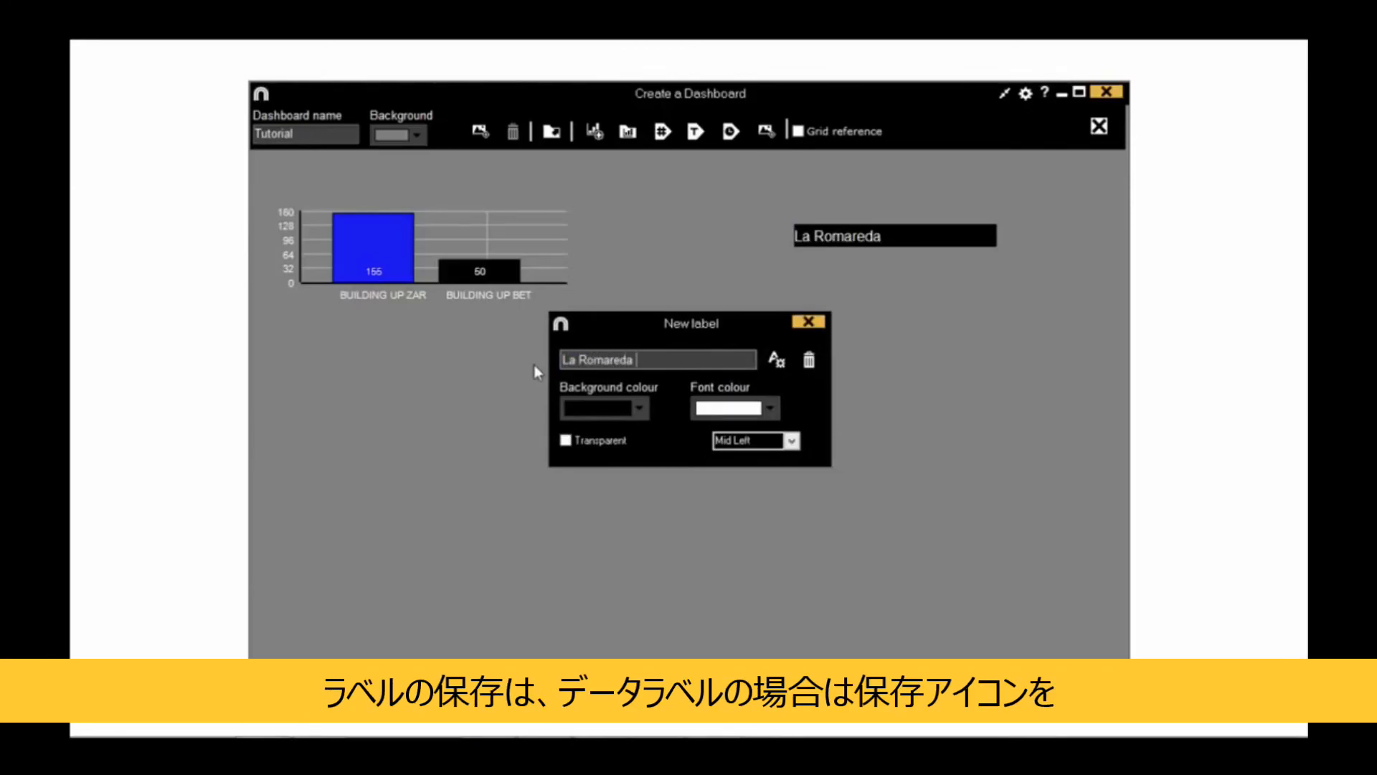
type("Stadium")
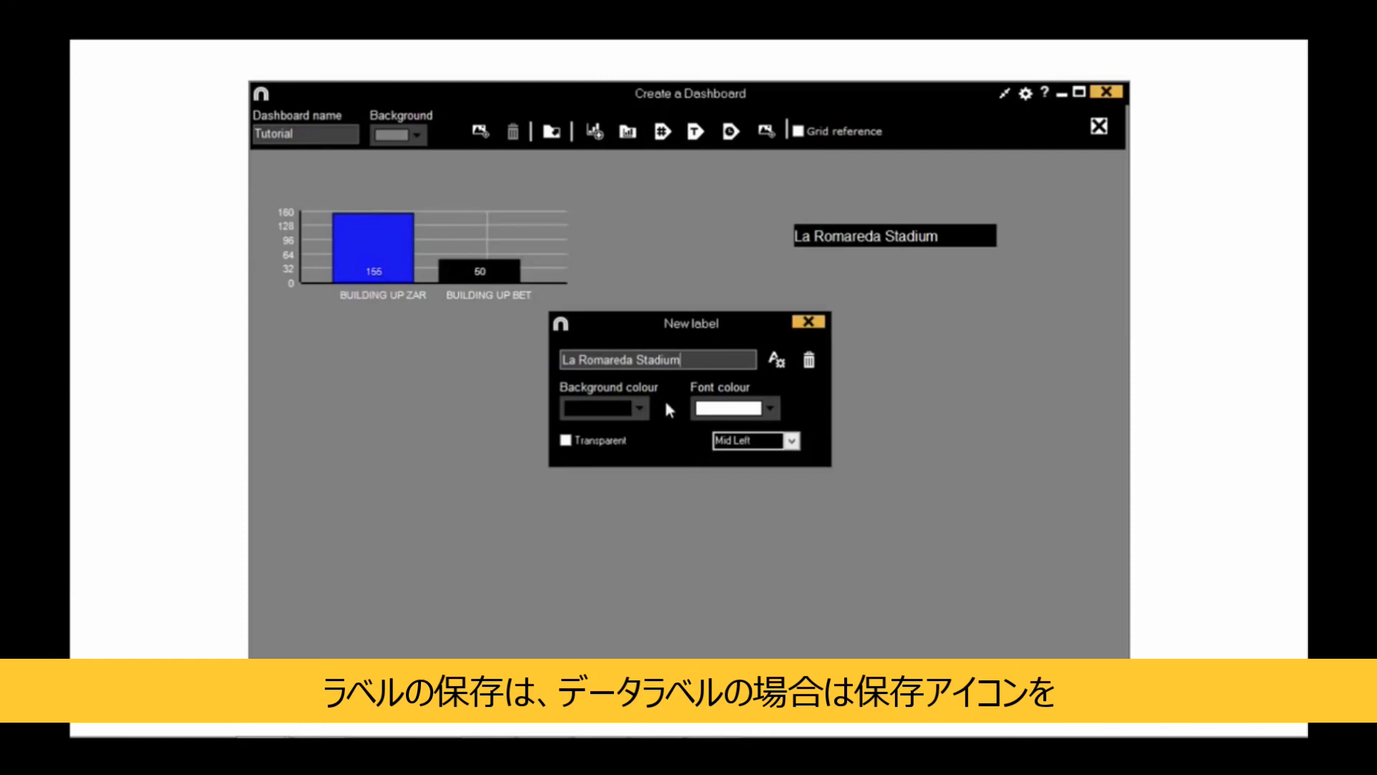
Make the stadium label transparent in Arial Rounded MT size 22 and place it directly above the bar chart.
left_click(619, 439)
left_click(776, 359)
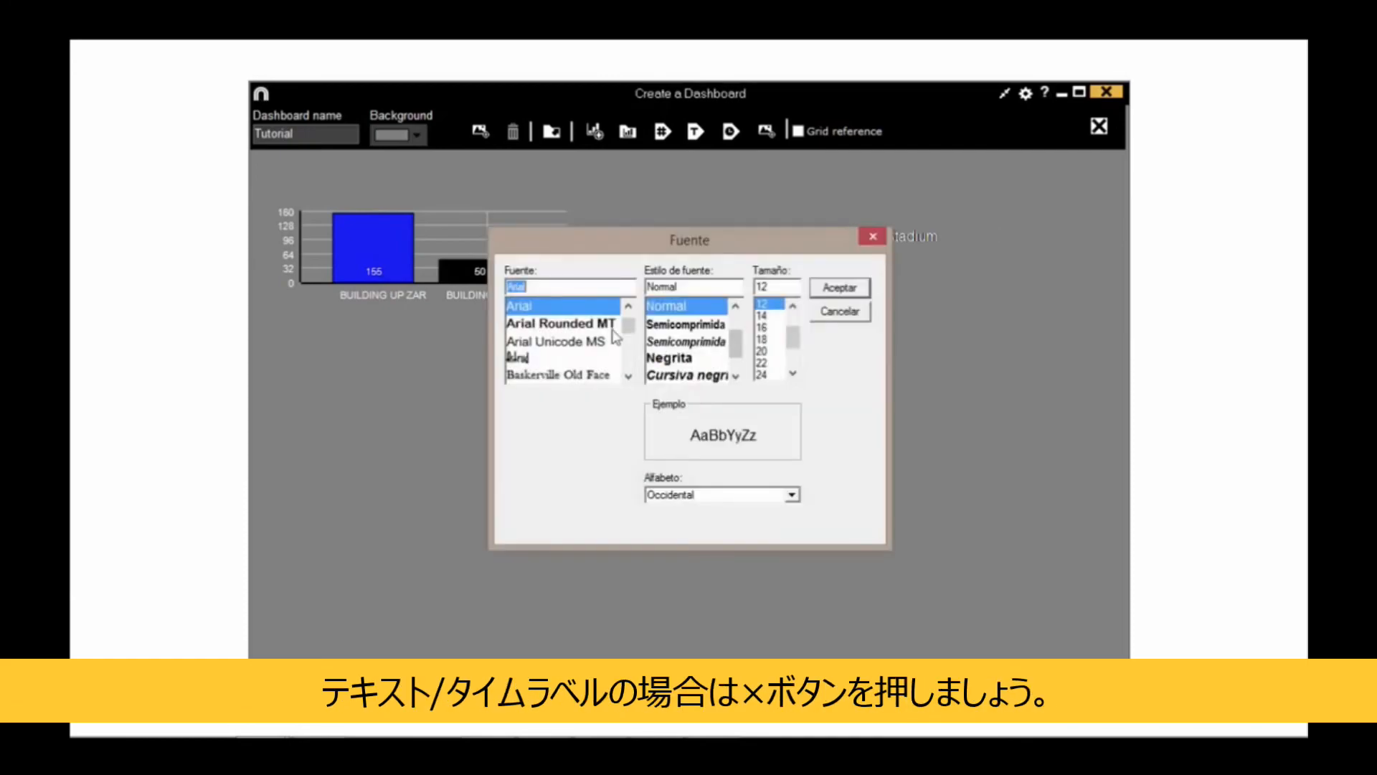
left_click(762, 362)
left_click(840, 287)
left_click(826, 330)
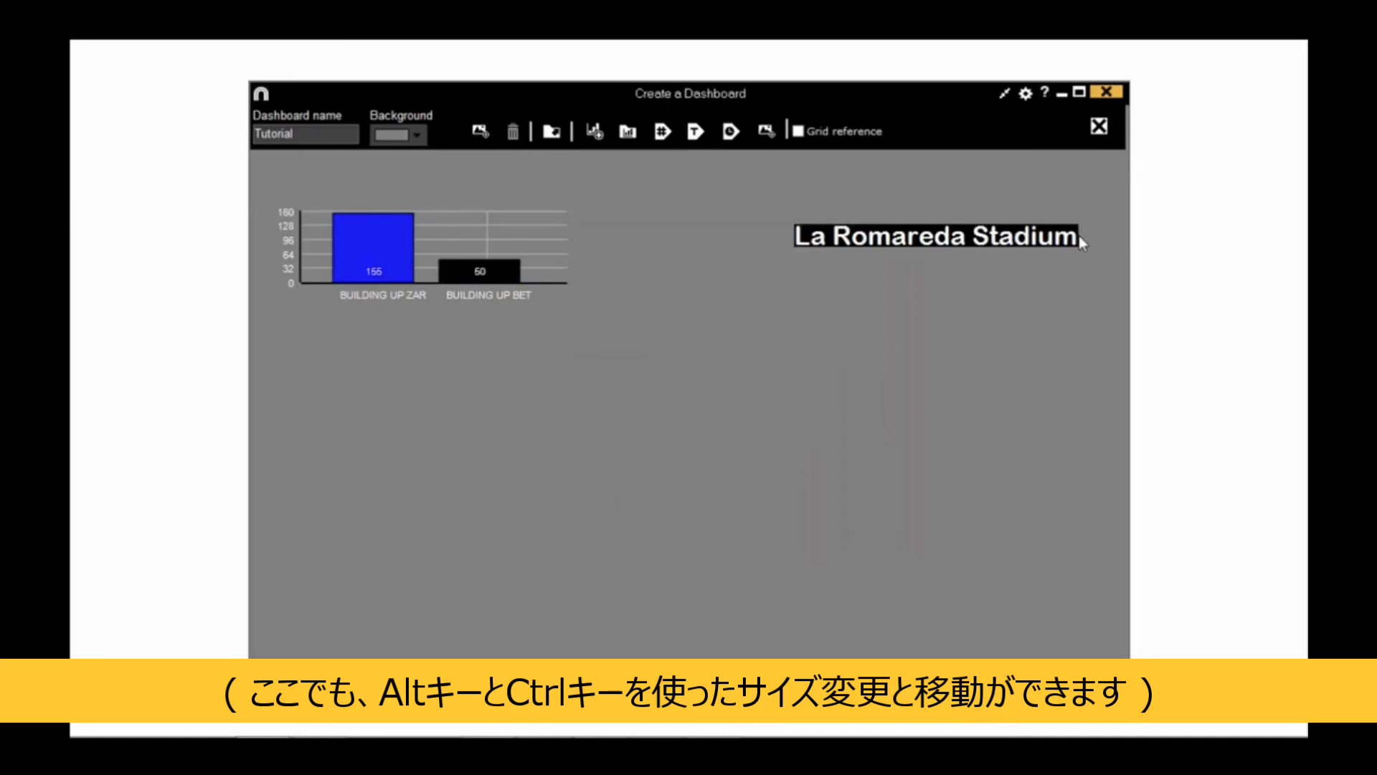
left_click_drag(1034, 244, 427, 183)
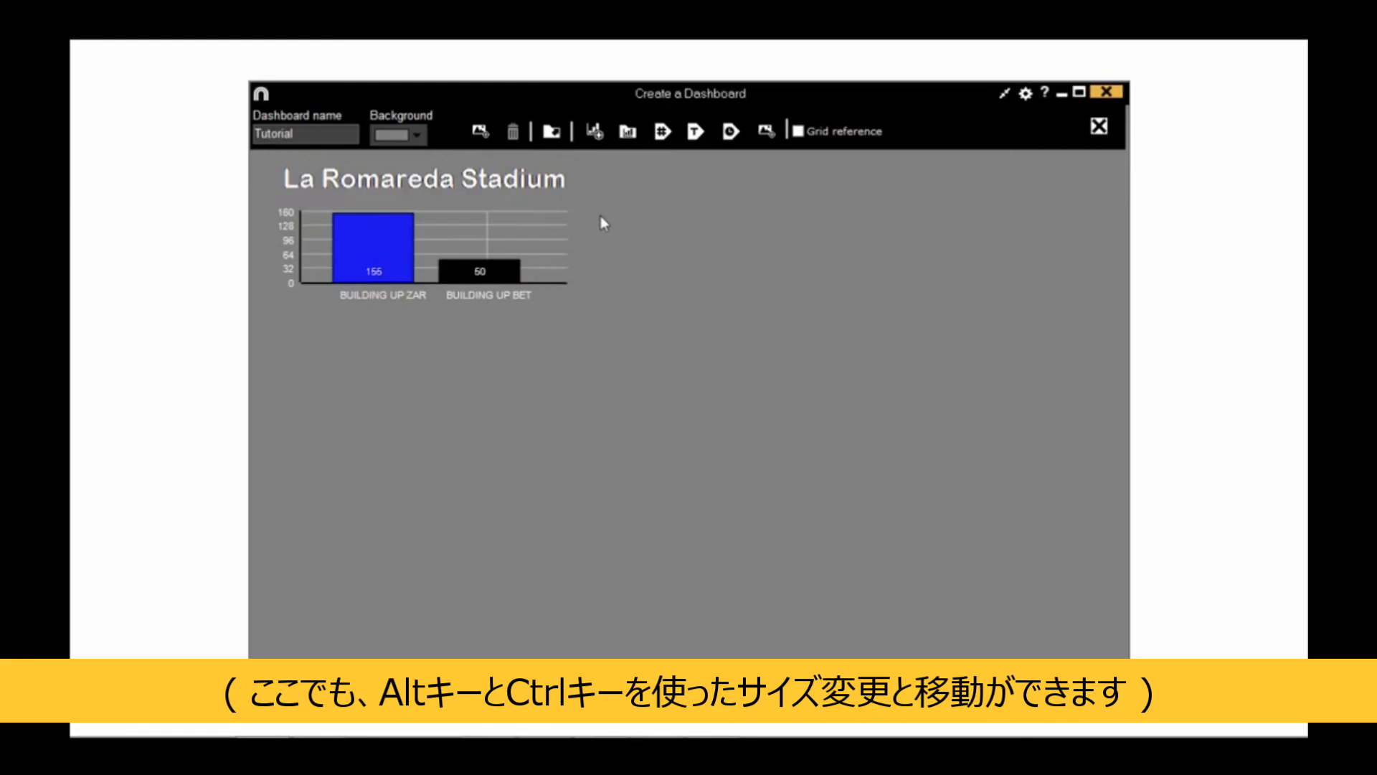